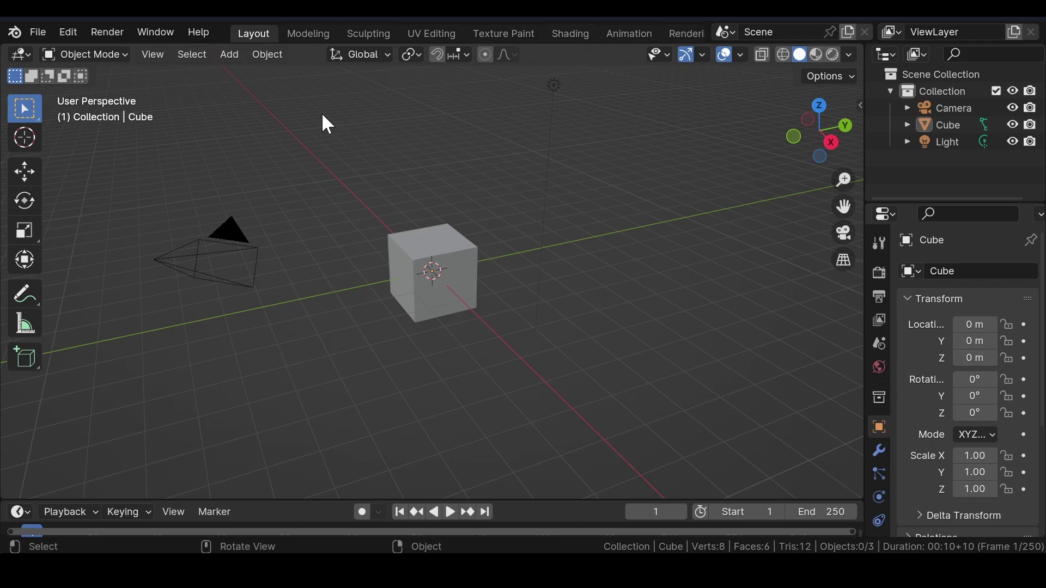
- Replace the default cube and light with a circle mesh at the origin, isolated and seen from top
{"action": "left_click_drag", "start_coordinate": [322, 114], "coordinate": [655, 487]}
{"action": "key", "text": "Delete"}
{"action": "key", "text": "shift+a"}
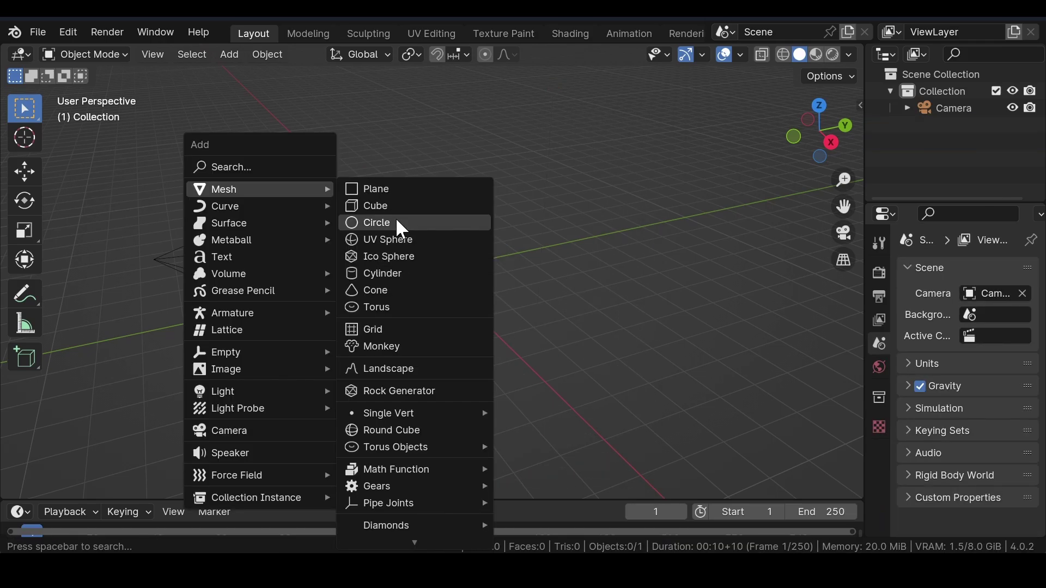
{"action": "left_click", "coordinate": [397, 221]}
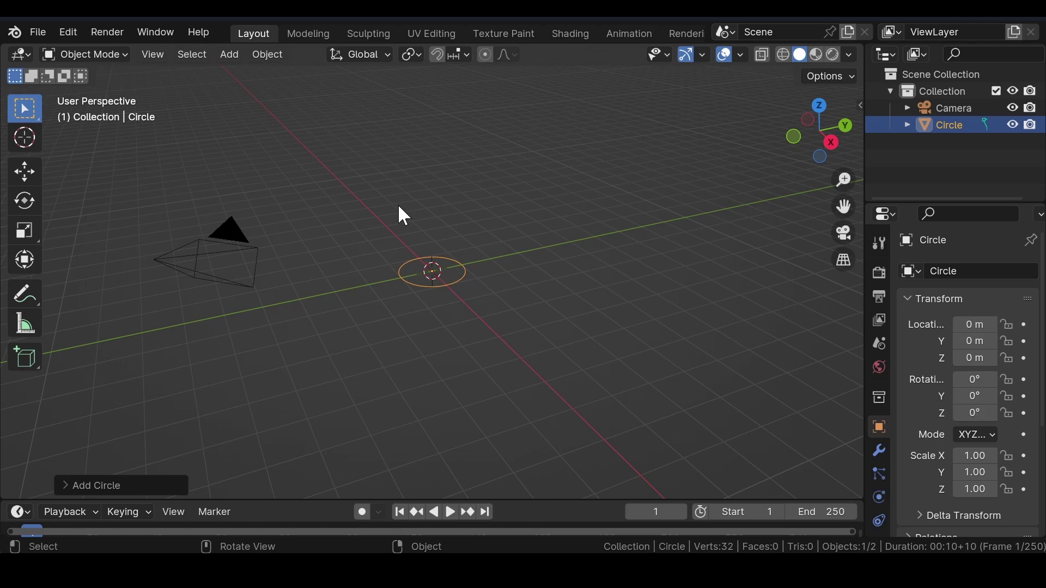
{"action": "key", "text": "KP_Divide"}
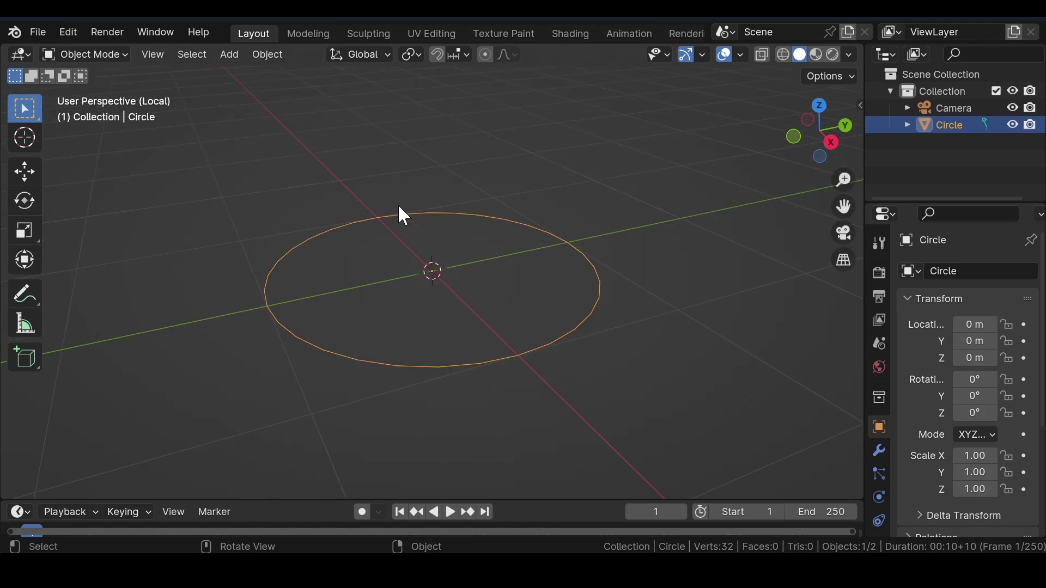
{"action": "key", "text": "KP_7"}
- Subdivide the circle's edges with more cuts and start moving its selected top half
{"action": "key", "text": "Tab"}
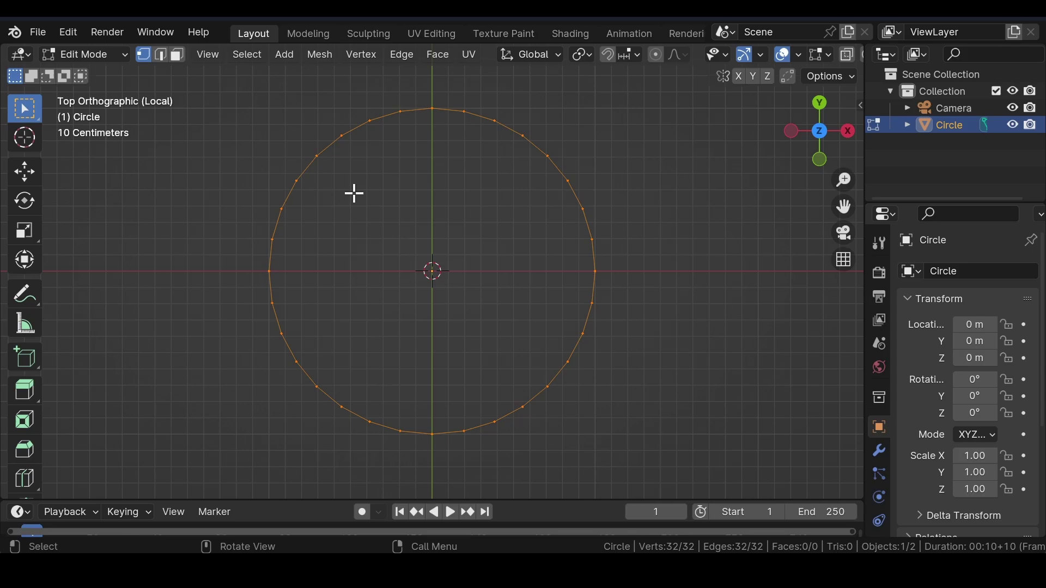
{"action": "key", "text": "ctrl+v"}
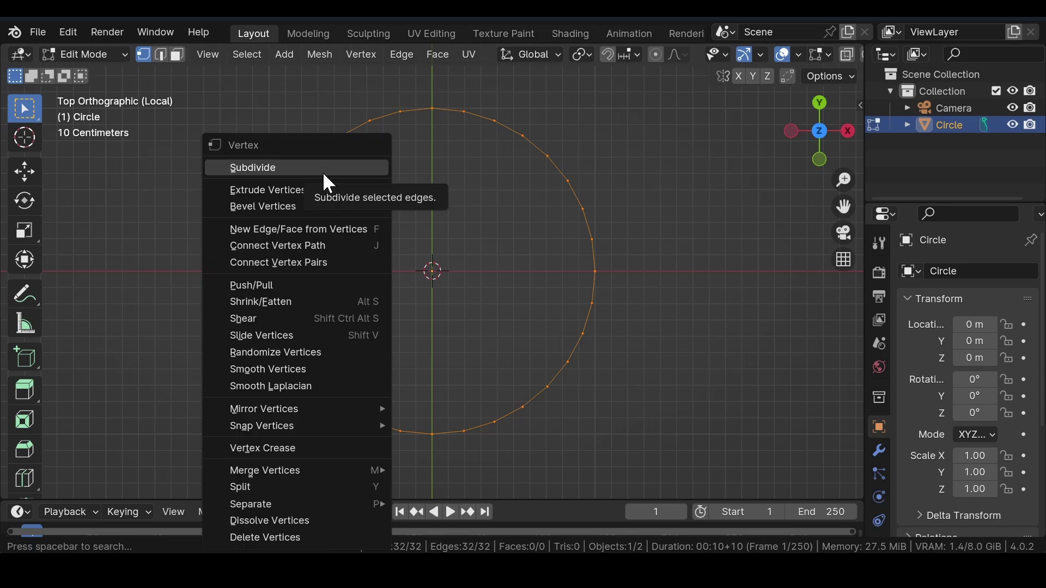
{"action": "left_click", "coordinate": [323, 174]}
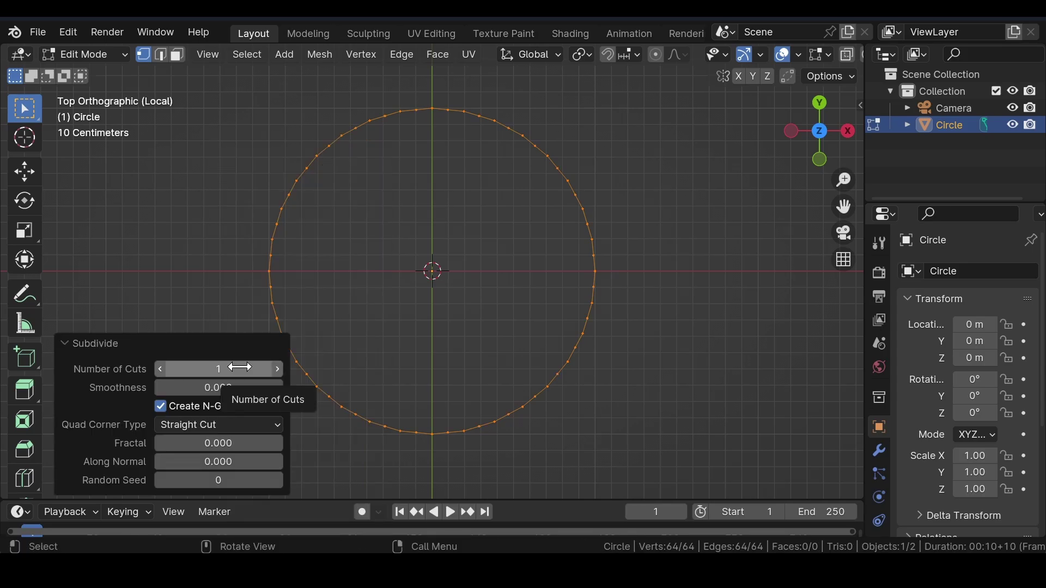
{"action": "left_click", "coordinate": [240, 367]}
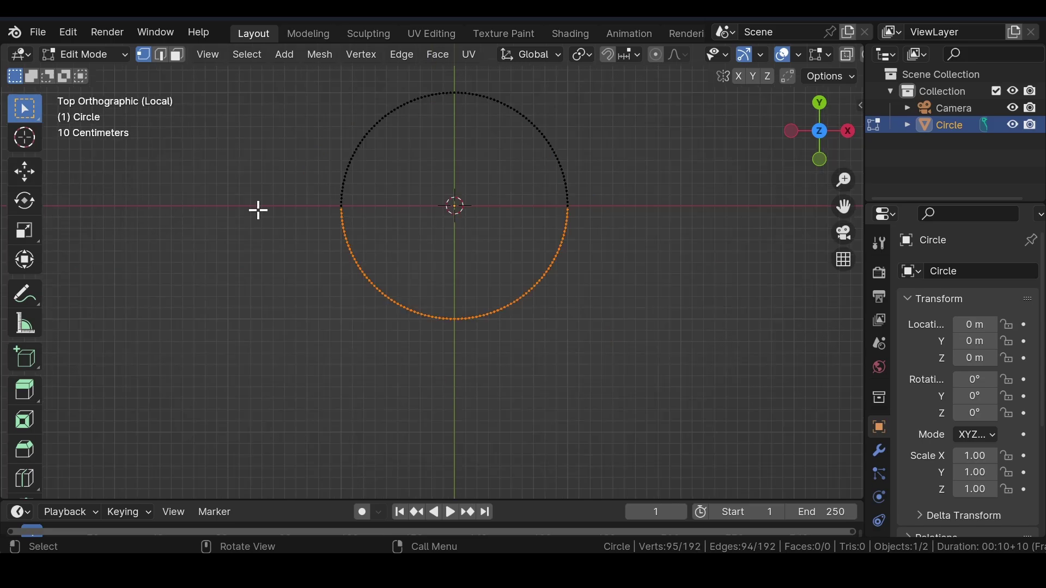
{"action": "key", "text": "shift+space"}
{"action": "key", "text": "g"}
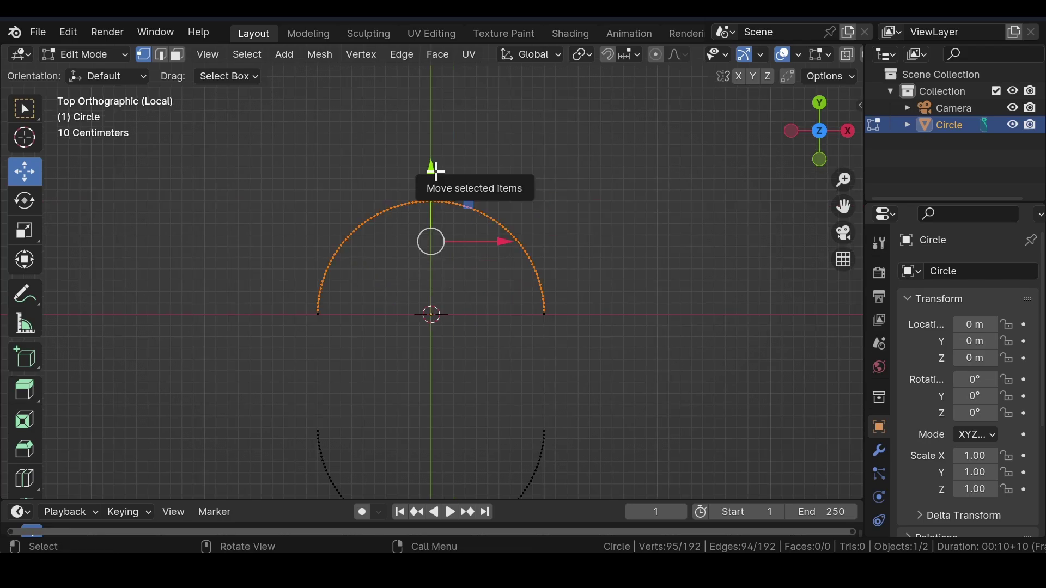
- Pull the top arc up 0.8 m and fill the capsule outline with a face
{"action": "left_click_drag", "start_coordinate": [436, 170], "coordinate": [444, 75]}
{"action": "key", "text": "a"}
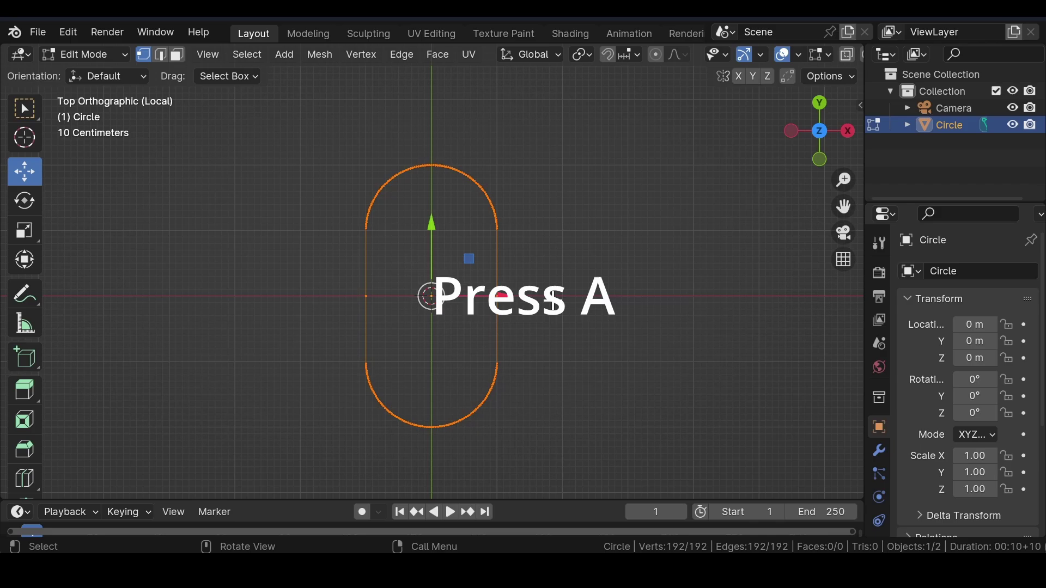
{"action": "key", "text": "f"}
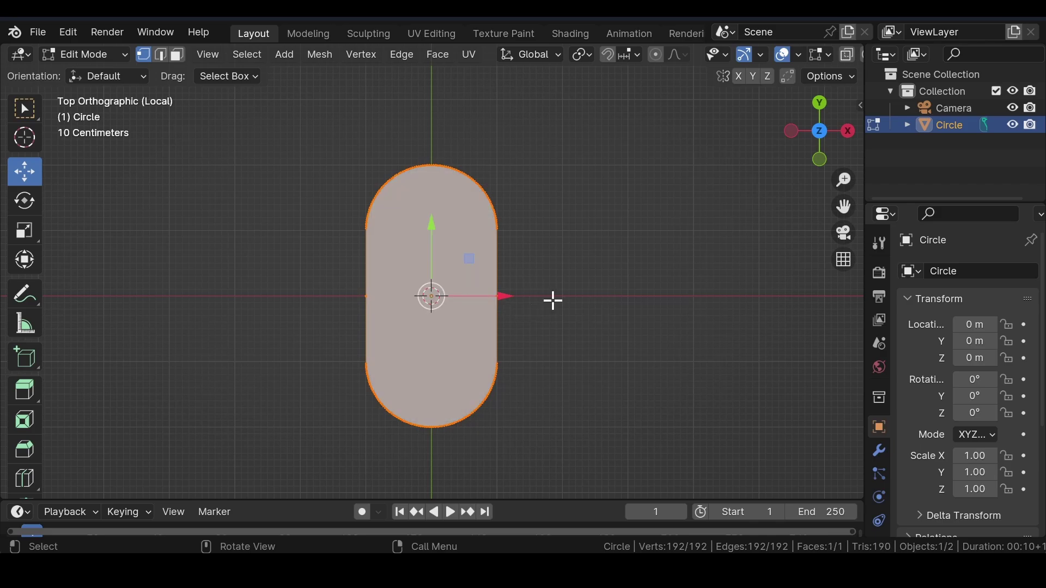
- Extrude the capsule face 1 m upward in front view and return to Object Mode
{"action": "key", "text": "KP_1"}
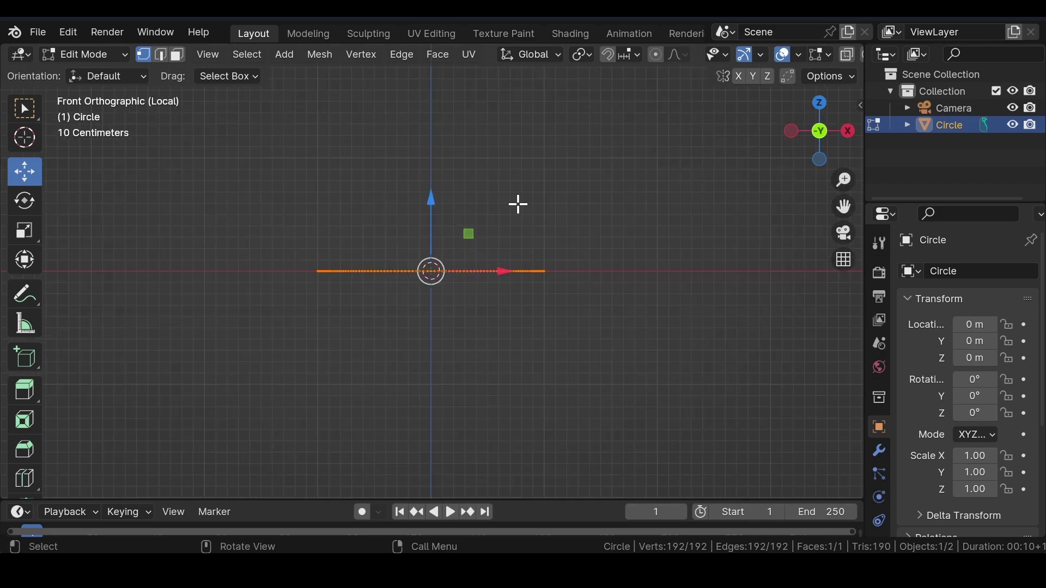
{"action": "key", "text": "e"}
{"action": "left_click", "coordinate": [515, 88]}
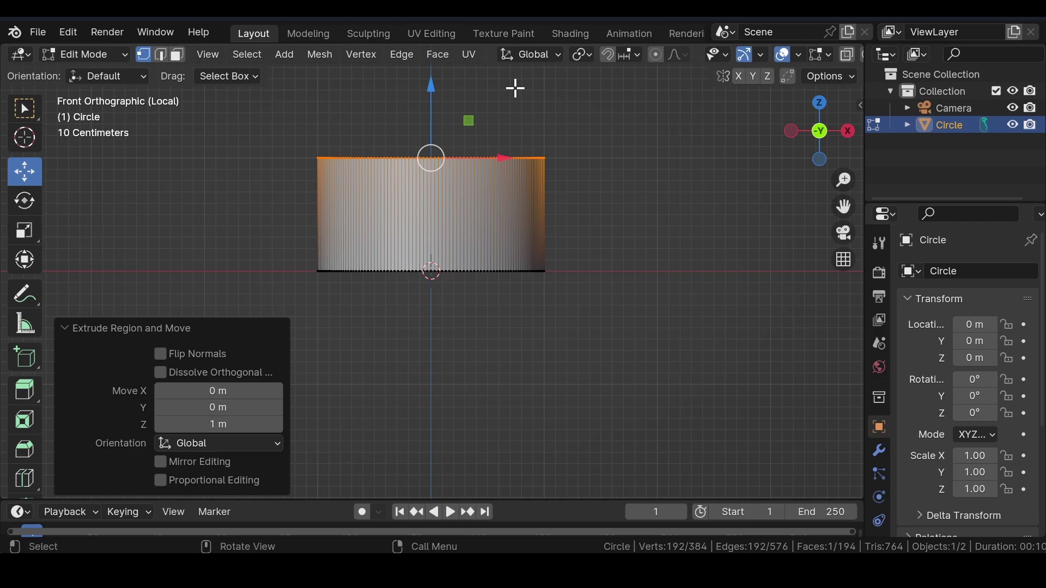
{"action": "key", "text": "Tab"}
{"action": "middle_click_drag", "start_coordinate": [485, 159], "coordinate": [468, 199]}
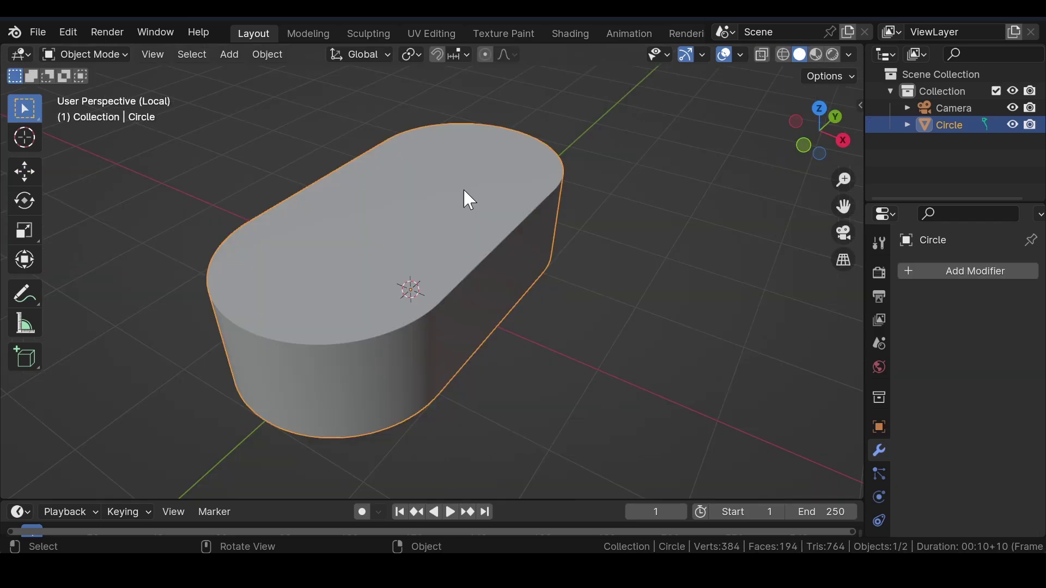
- Add a Bevel modifier (0.019 m, 5 segments, 30° limit) to the slab and shade it smooth
{"action": "left_click", "coordinate": [994, 274]}
{"action": "mouse_move", "coordinate": [994, 274]}
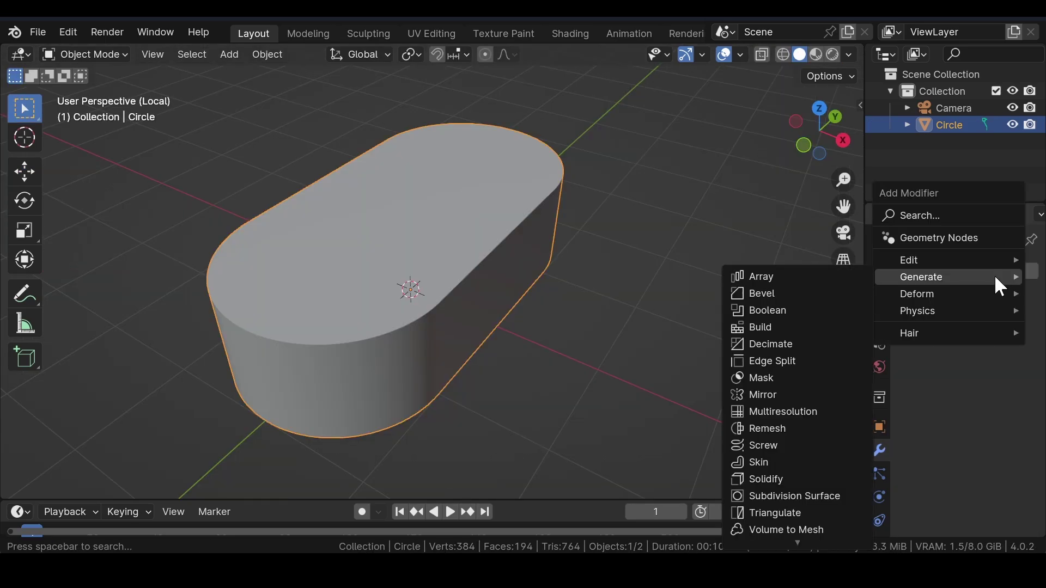
{"action": "left_click", "coordinate": [759, 298]}
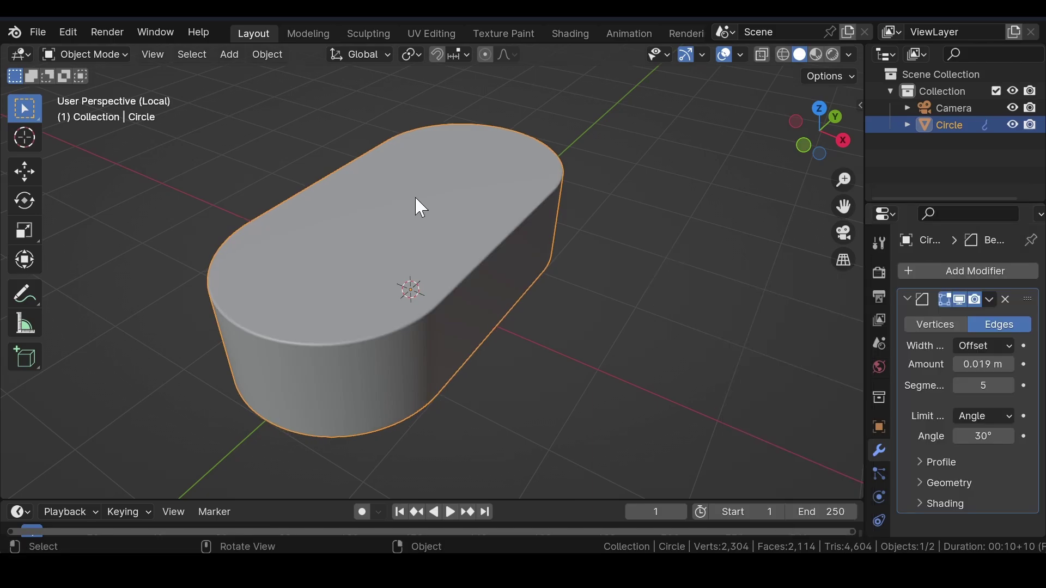
{"action": "right_click", "coordinate": [445, 215]}
{"action": "left_click", "coordinate": [445, 215]}
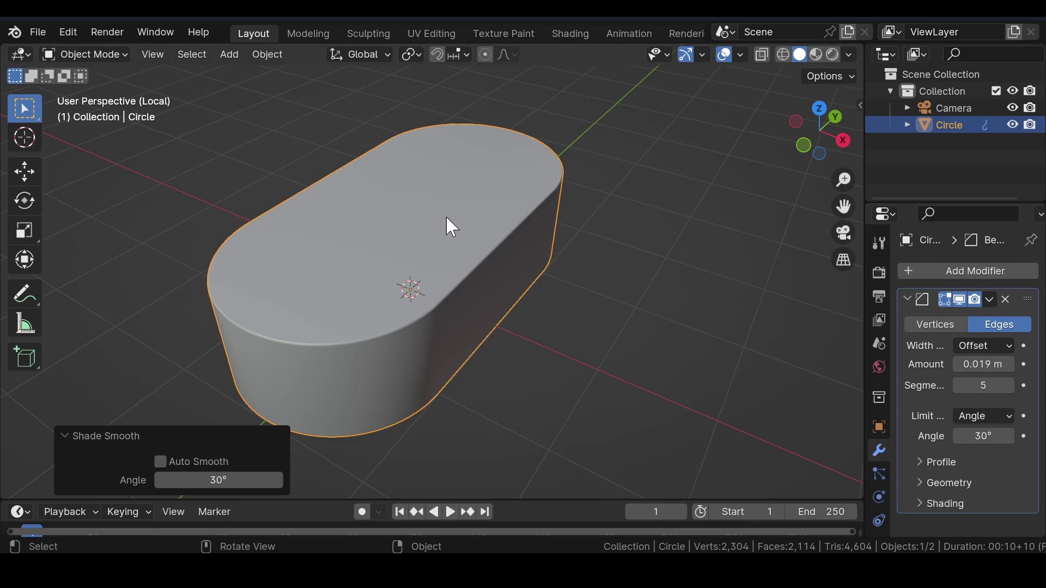
- Add a second circle mesh and switch to X-ray right-side view
{"action": "key", "text": "shift+a"}
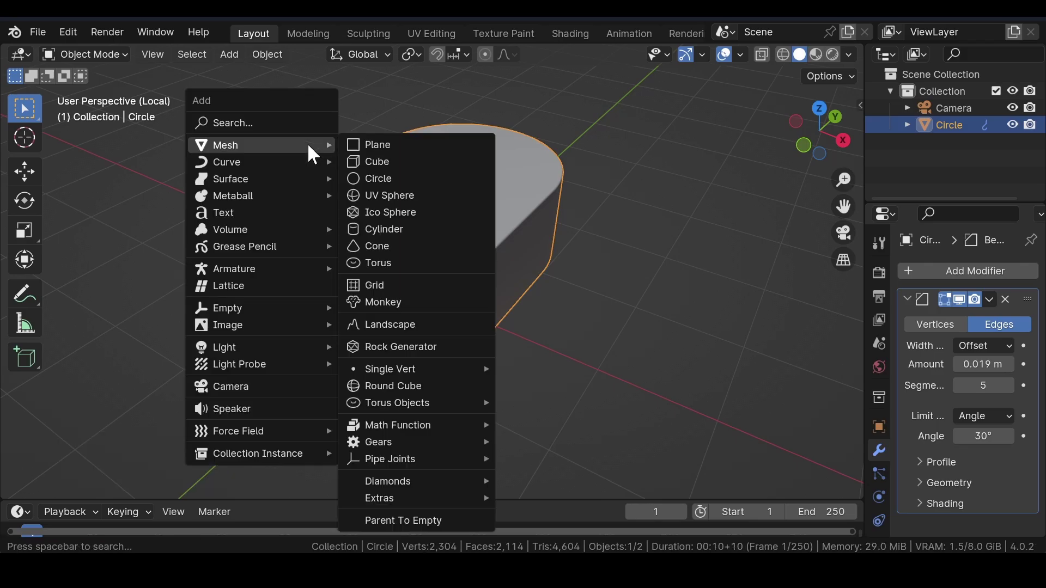
{"action": "left_click", "coordinate": [386, 178]}
{"action": "key", "text": "alt+z"}
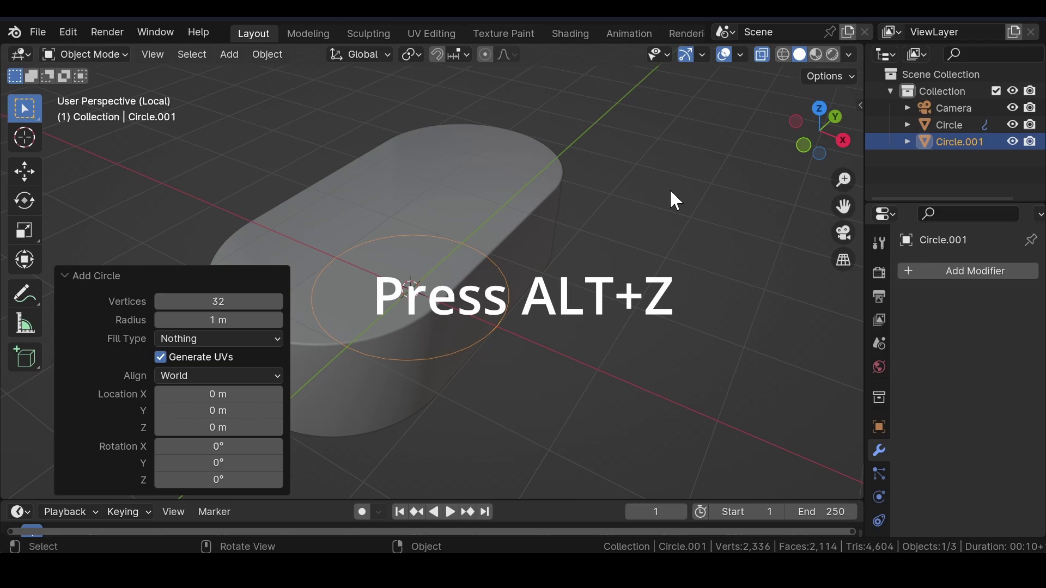
{"action": "key", "text": "KP_3"}
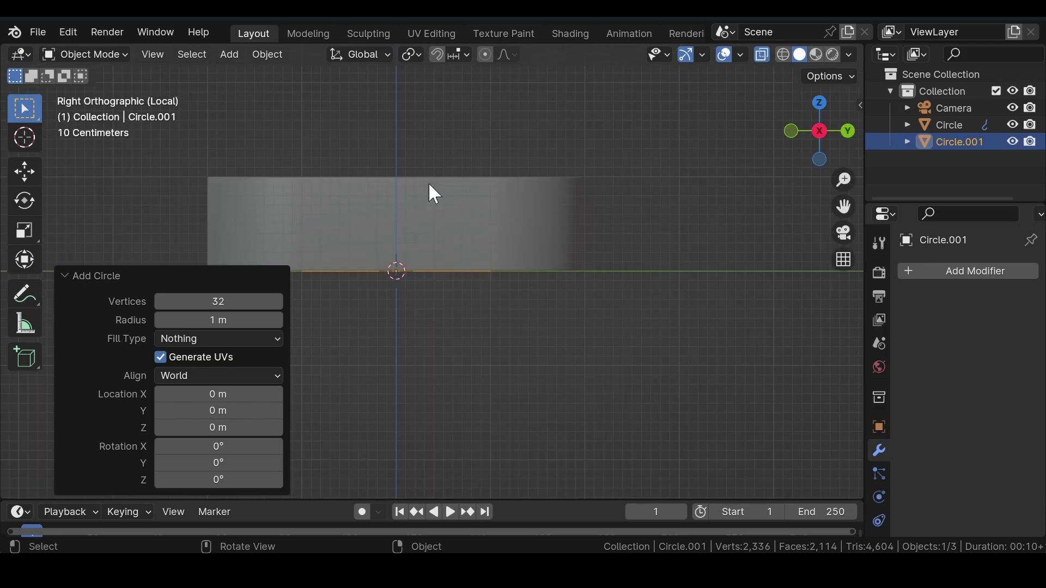
- Subdivide the new circle's edges with 3 cuts
{"action": "key", "text": "Tab"}
{"action": "right_click", "coordinate": [274, 175]}
{"action": "left_click", "coordinate": [284, 185]}
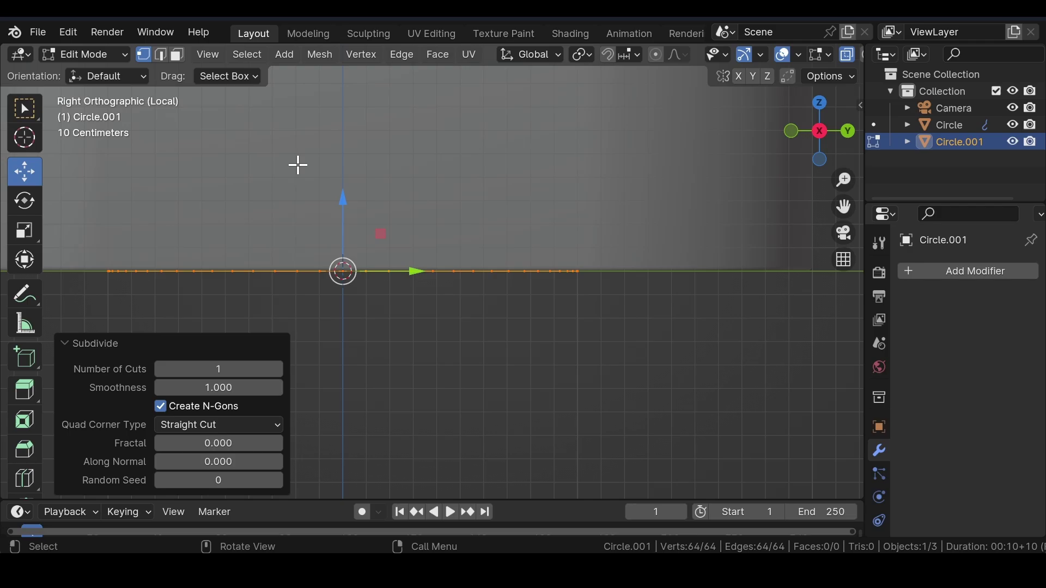
{"action": "left_click", "coordinate": [223, 370]}
{"action": "type", "text": "3"}
{"action": "key", "text": "Return"}
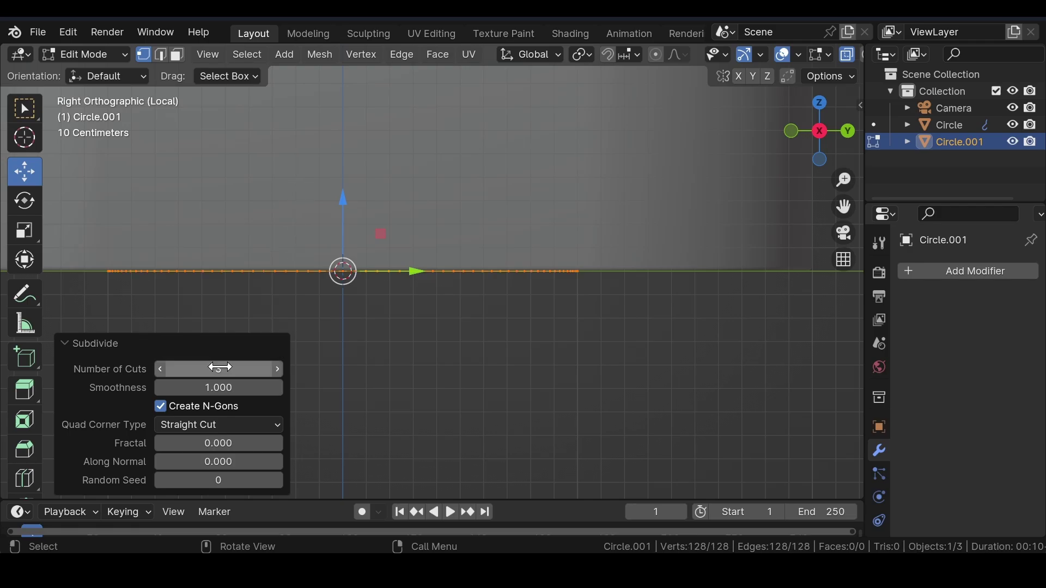
- Extrude the ring 0.1 m upward and cap it with faces into a thin disc
{"action": "key", "text": "e"}
{"action": "left_click", "coordinate": [459, 218]}
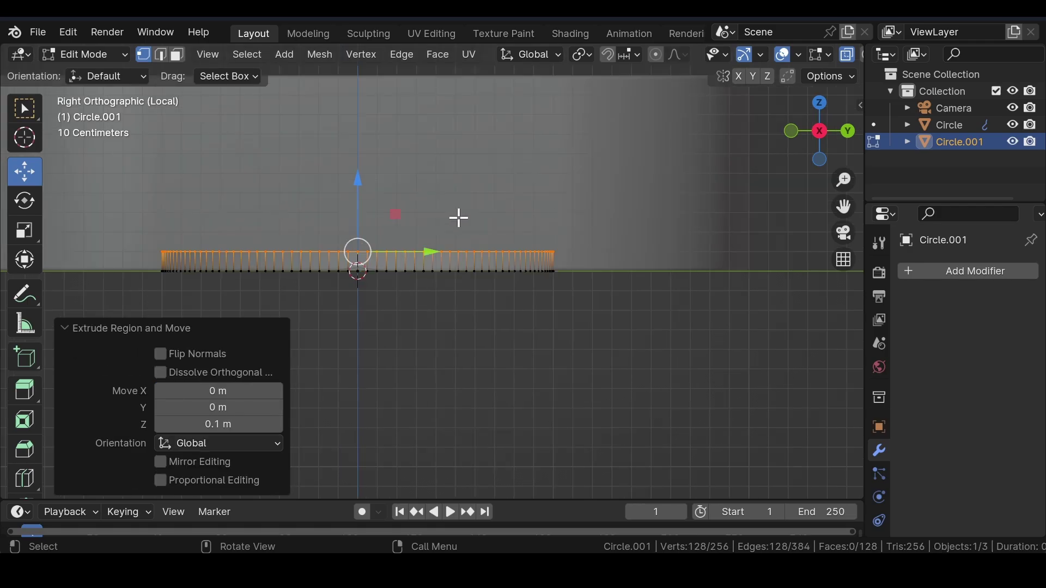
{"action": "key", "text": "a"}
{"action": "middle_click_drag", "start_coordinate": [459, 218], "coordinate": [402, 255]}
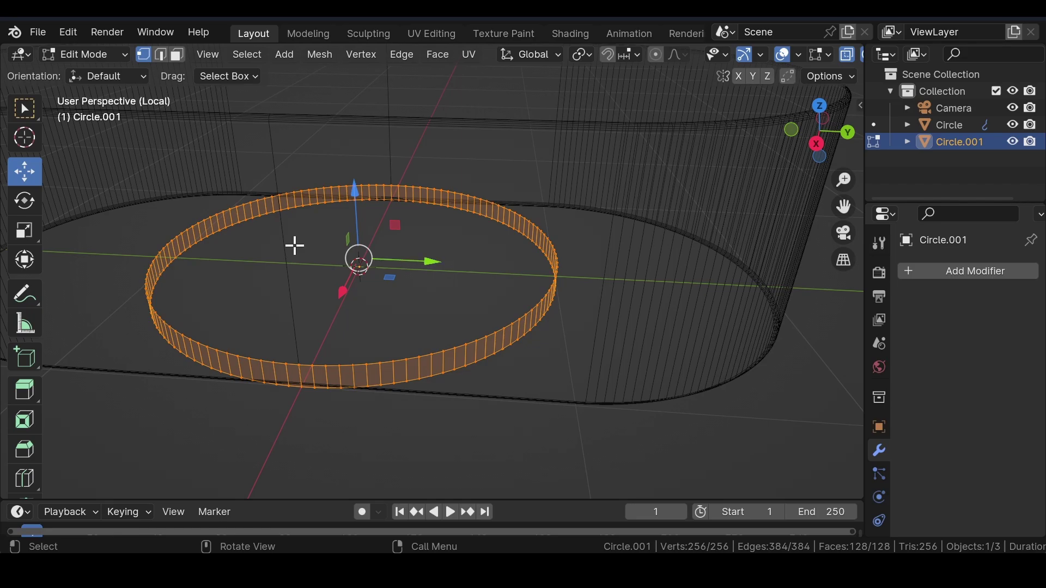
{"action": "key", "text": "f"}
{"action": "scroll", "coordinate": [327, 245], "scroll_direction": "down", "scroll_amount": 3}
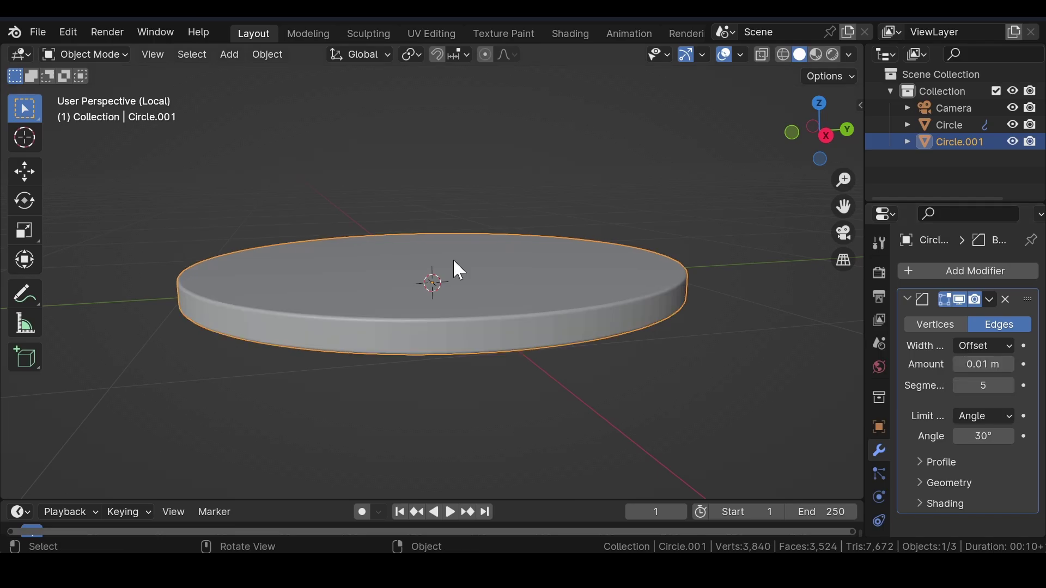
- Shade the disc smooth and exit Local View to show the whole scene
{"action": "right_click", "coordinate": [454, 262]}
{"action": "left_click", "coordinate": [443, 249]}
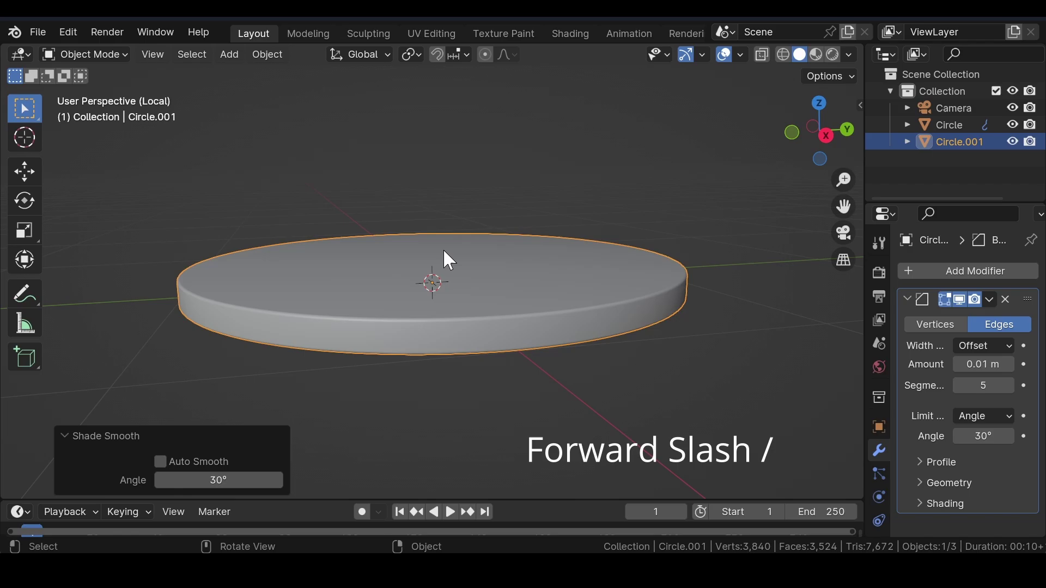
{"action": "key", "text": "slash"}
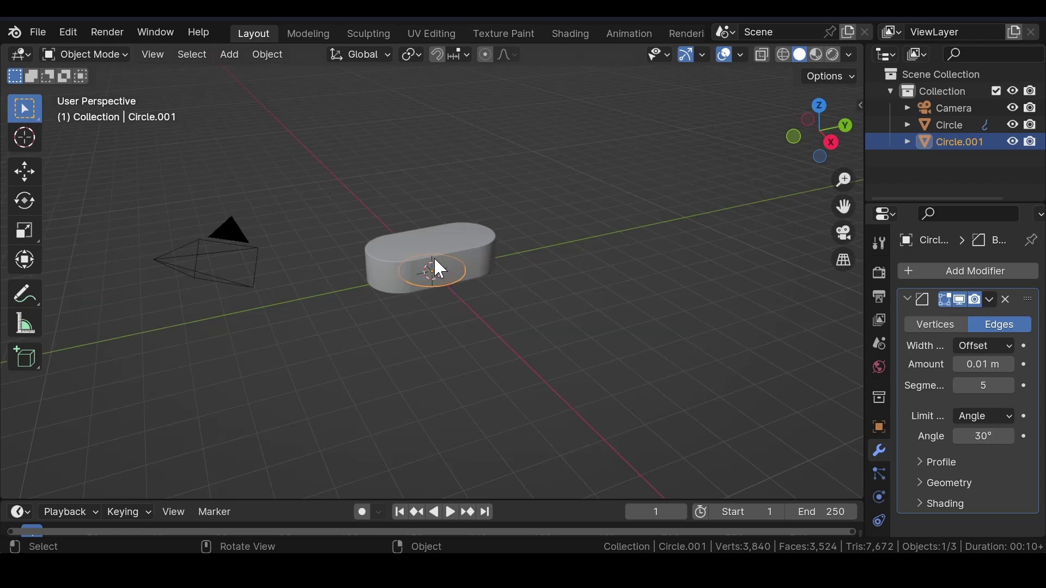
- In wireframe right view, raise the disc along Z to begin the 0.2 m stack
{"action": "key", "text": "KP_3"}
{"action": "left_click", "coordinate": [784, 55]}
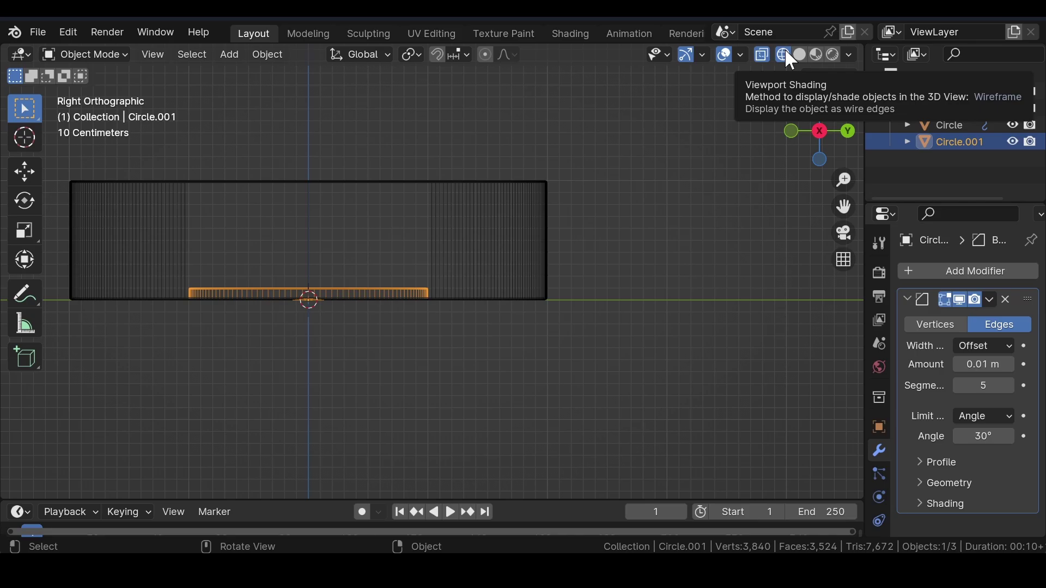
{"action": "key", "text": "g"}
{"action": "left_click", "coordinate": [456, 228]}
{"action": "scroll", "coordinate": [464, 283], "scroll_direction": "down", "scroll_amount": 2}
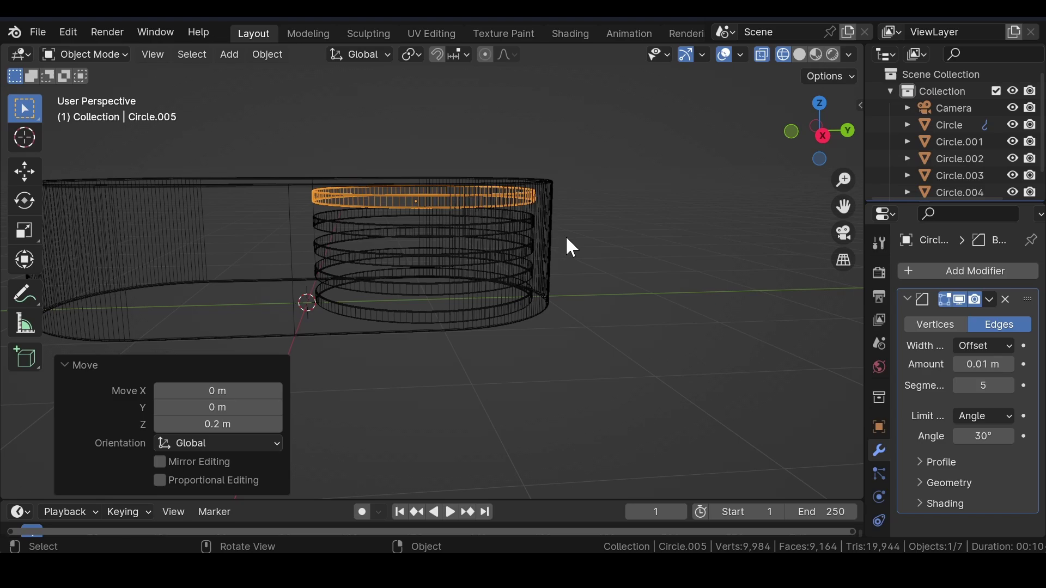
- Switch to solid shading, view through the camera and set its lens type to Orthographic
{"action": "left_click", "coordinate": [802, 55]}
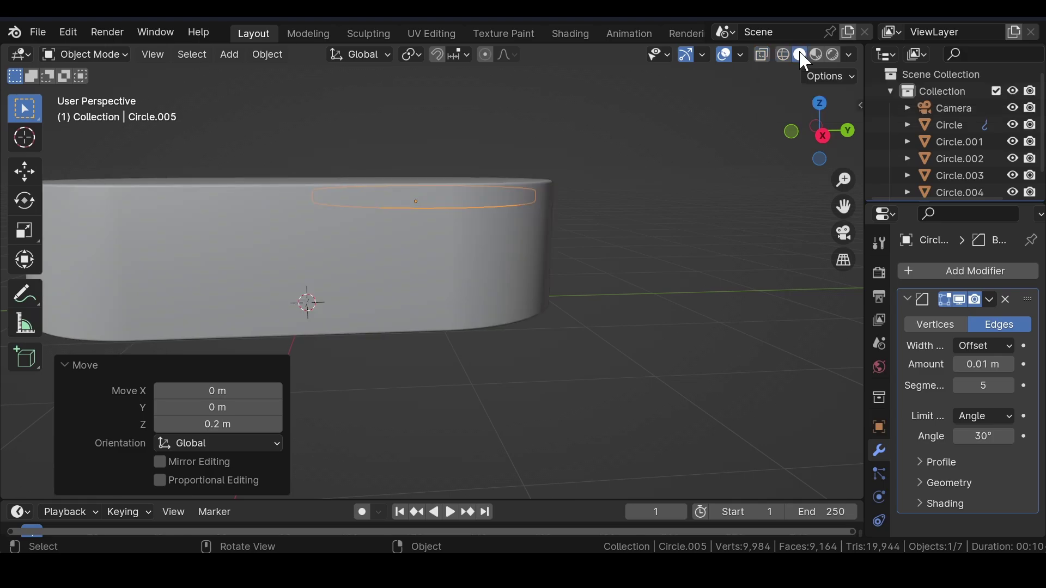
{"action": "key", "text": "KP_0"}
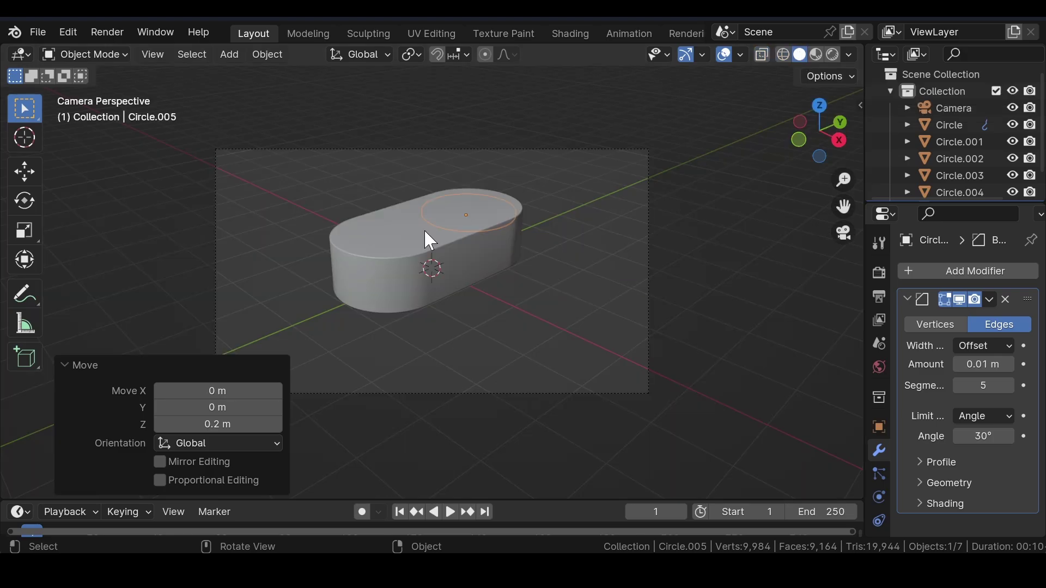
{"action": "left_click", "coordinate": [486, 149]}
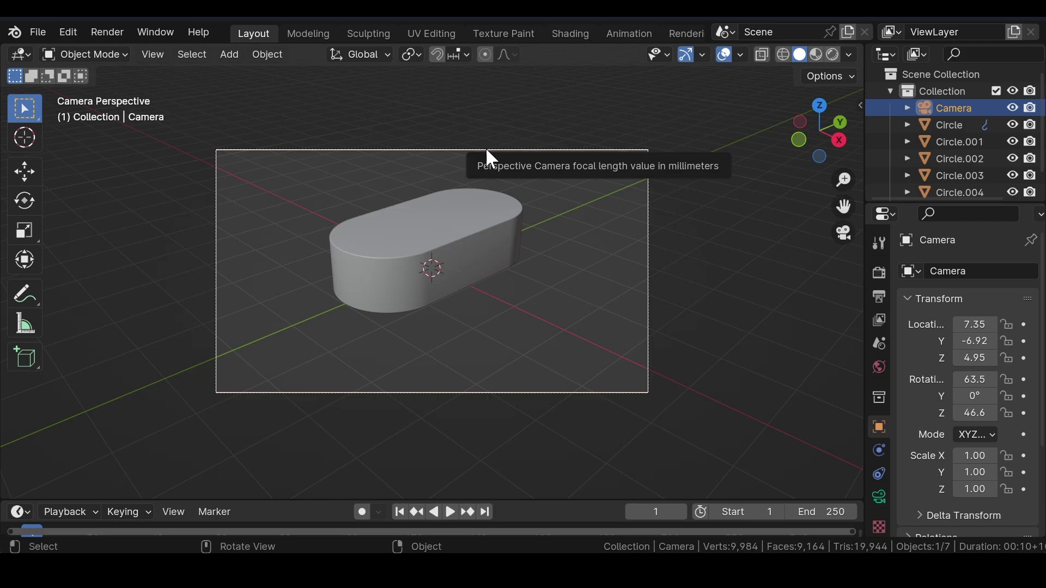
{"action": "left_click", "coordinate": [875, 494]}
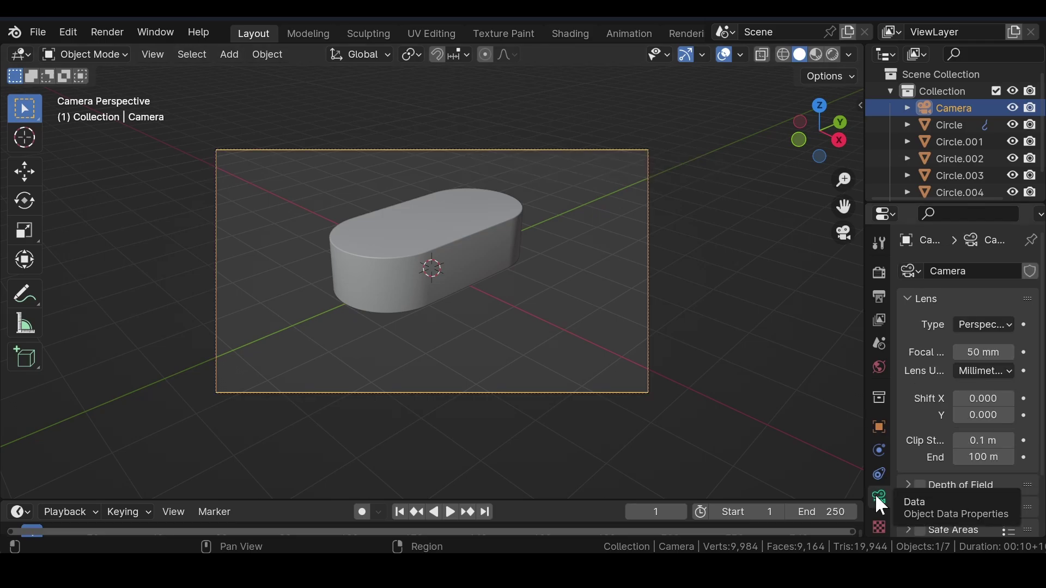
{"action": "left_click", "coordinate": [988, 325]}
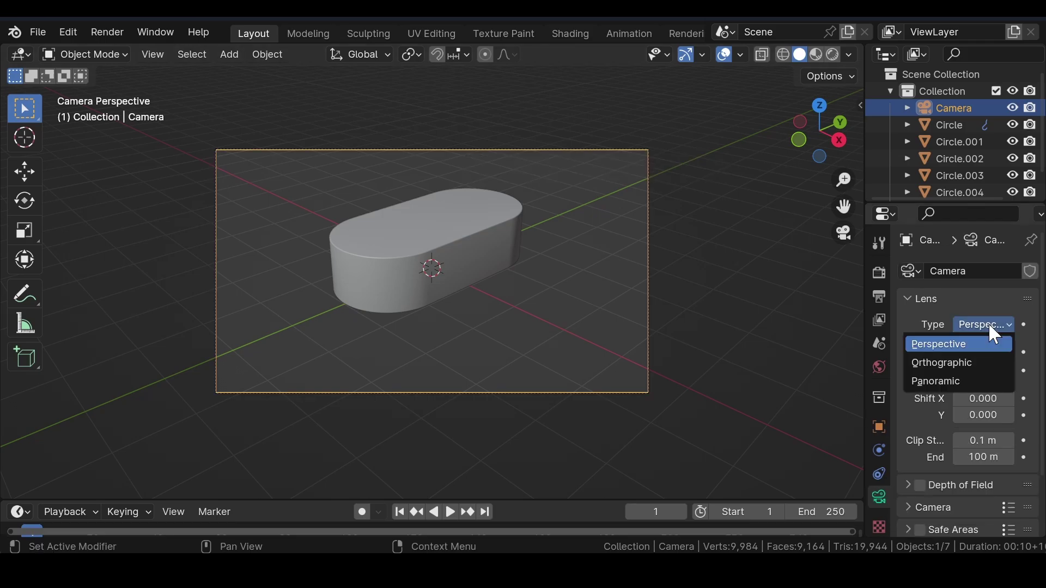
{"action": "left_click", "coordinate": [975, 363]}
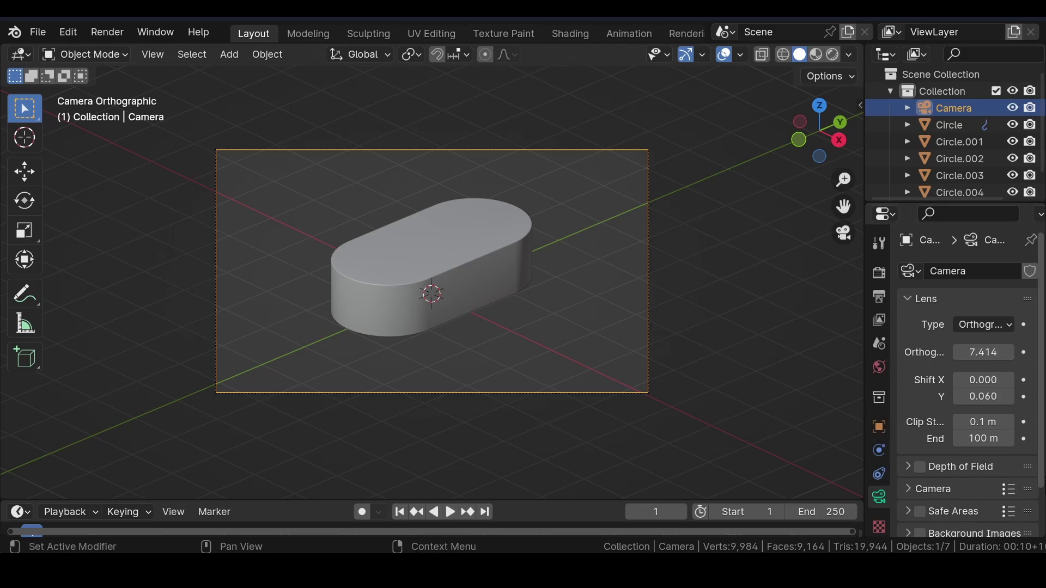
{"action": "key", "text": "shift+a"}
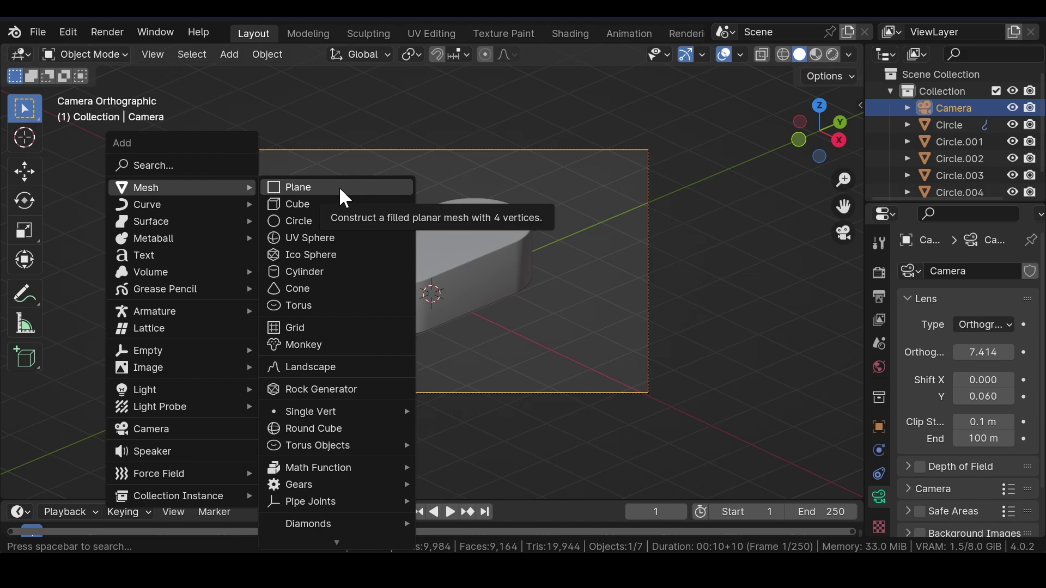
- Add a plane and scale it up in Edit Mode as the ground
{"action": "left_click", "coordinate": [341, 190]}
{"action": "key", "text": "Tab"}
{"action": "key", "text": "s"}
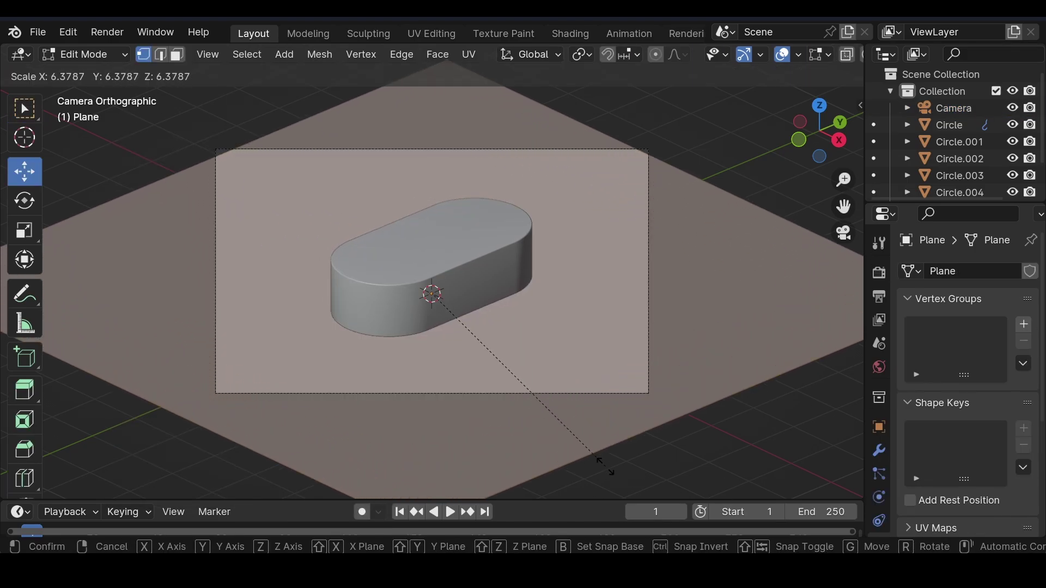
{"action": "left_click", "coordinate": [568, 424]}
{"action": "key", "text": "Tab"}
- Duplicate the capsule slab Circle.005 and rotate the copy 110° to overlap the original
{"action": "left_click", "coordinate": [493, 321]}
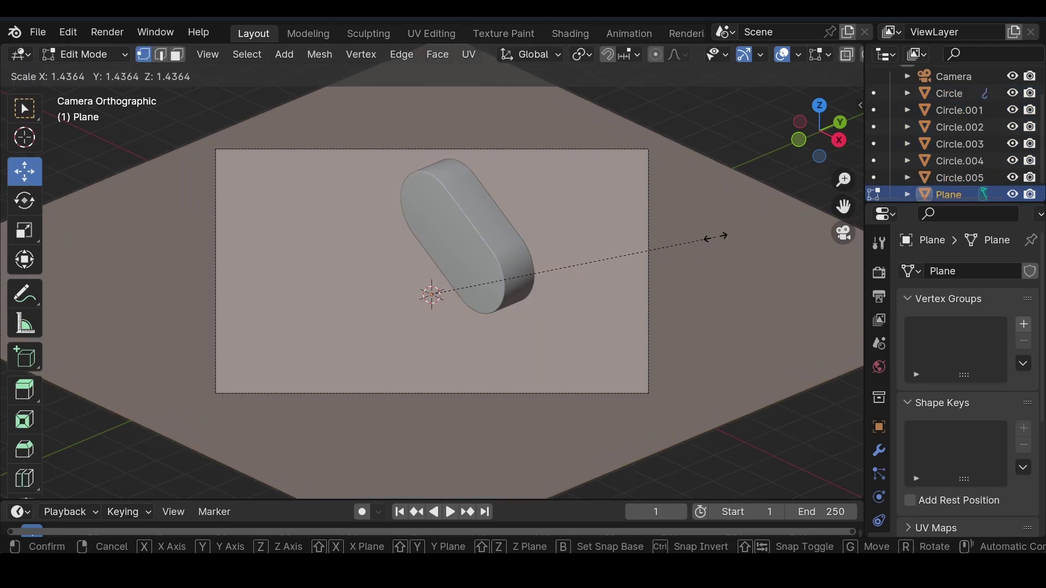
{"action": "left_click", "coordinate": [725, 239]}
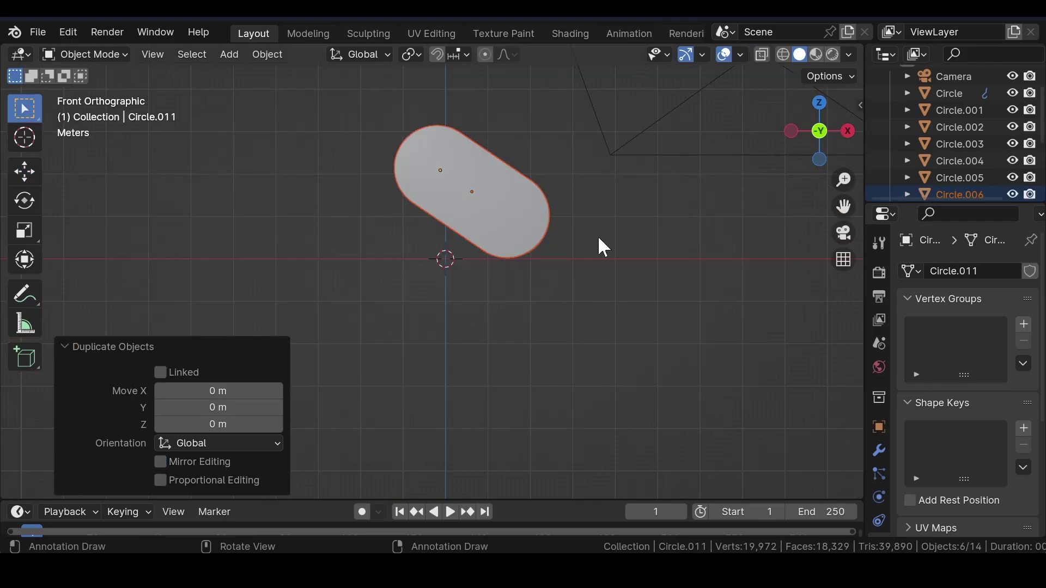
{"action": "key", "text": "r"}
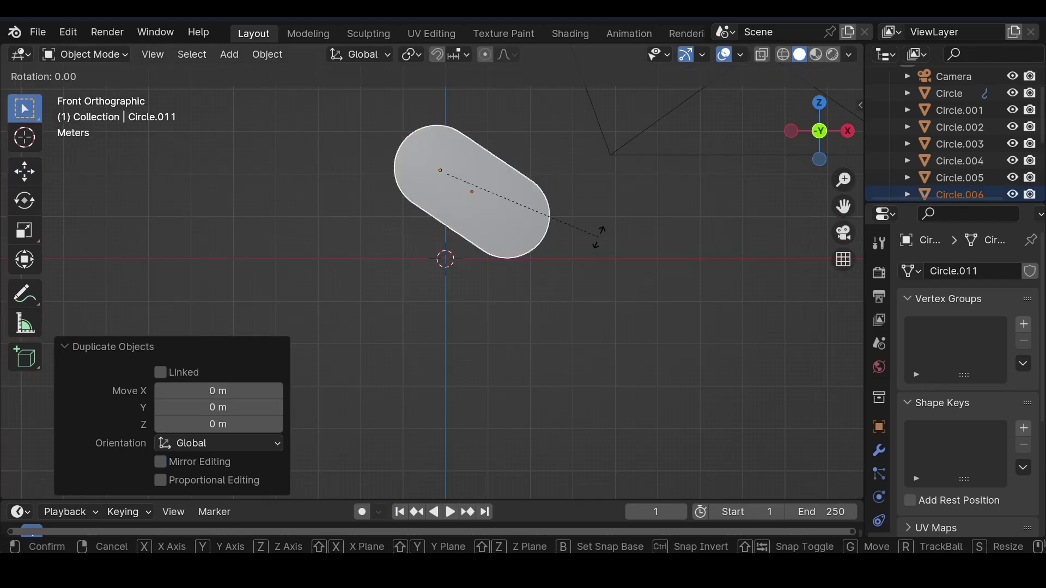
{"action": "left_click", "coordinate": [335, 261]}
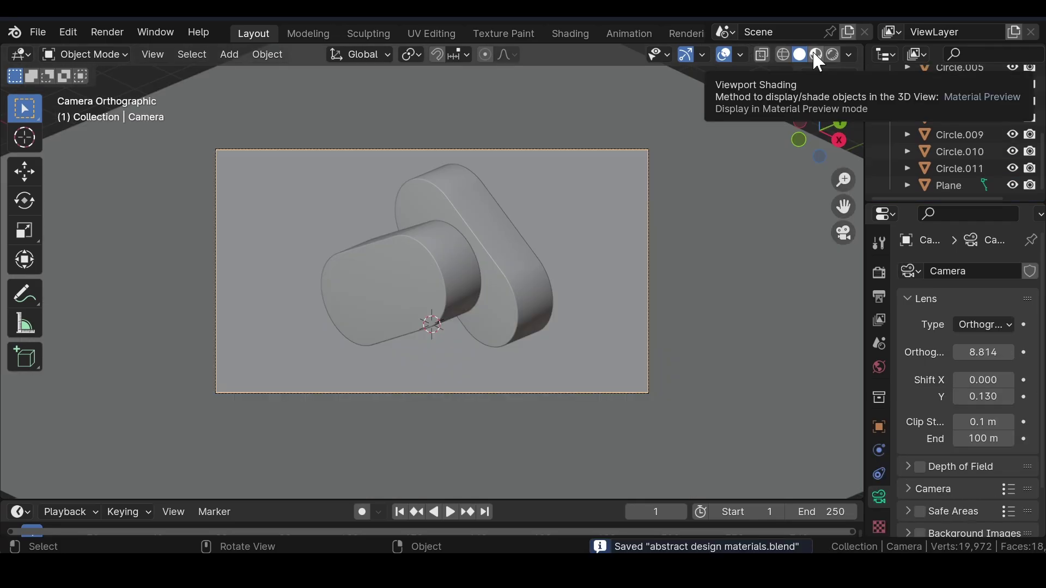
- Switch to Material Preview, open a Shader Editor, and create a new material for the capsule
{"action": "left_click", "coordinate": [817, 55]}
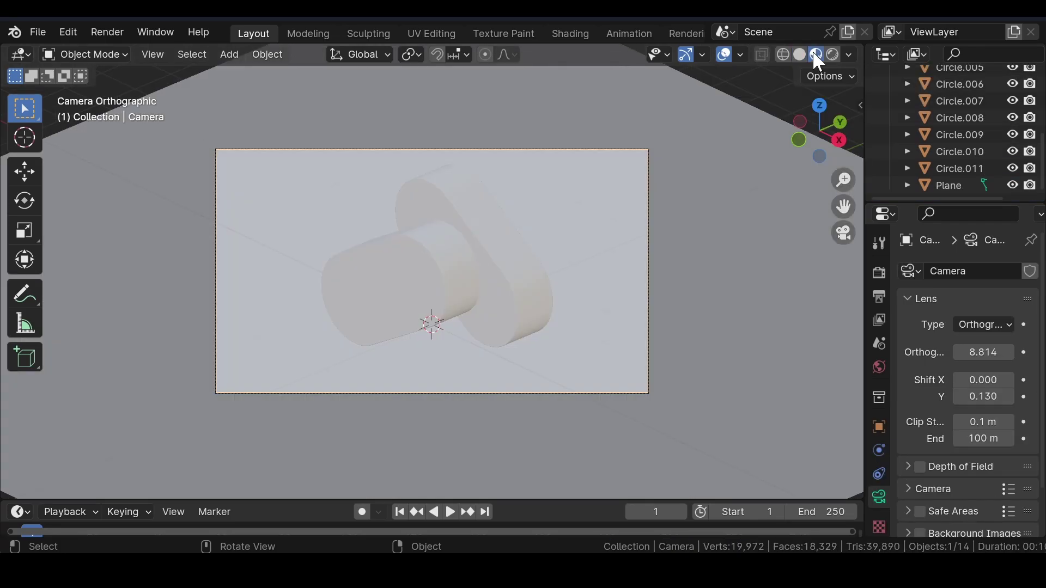
{"action": "left_click", "coordinate": [331, 55]}
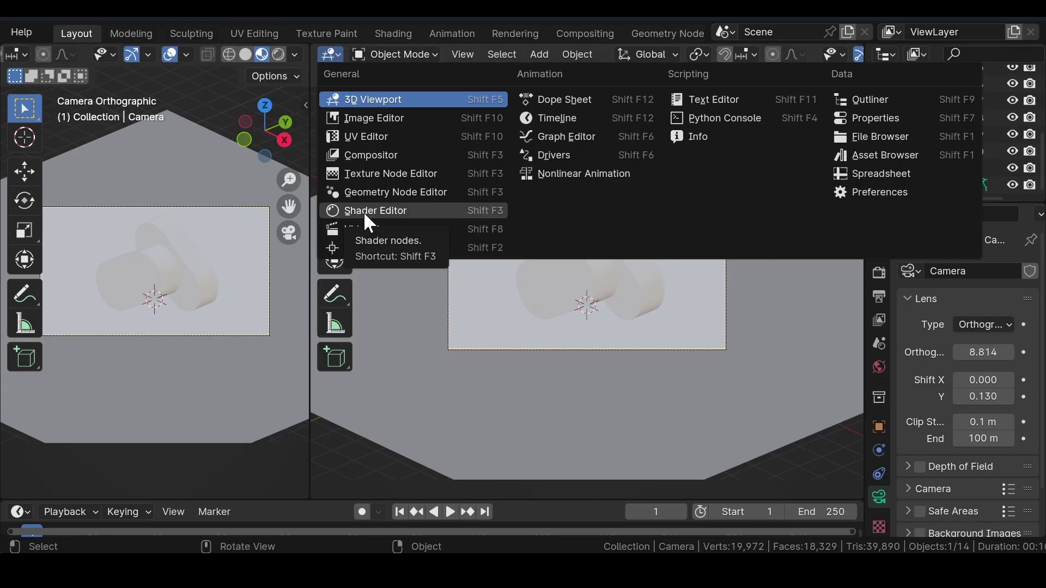
{"action": "left_click", "coordinate": [364, 211]}
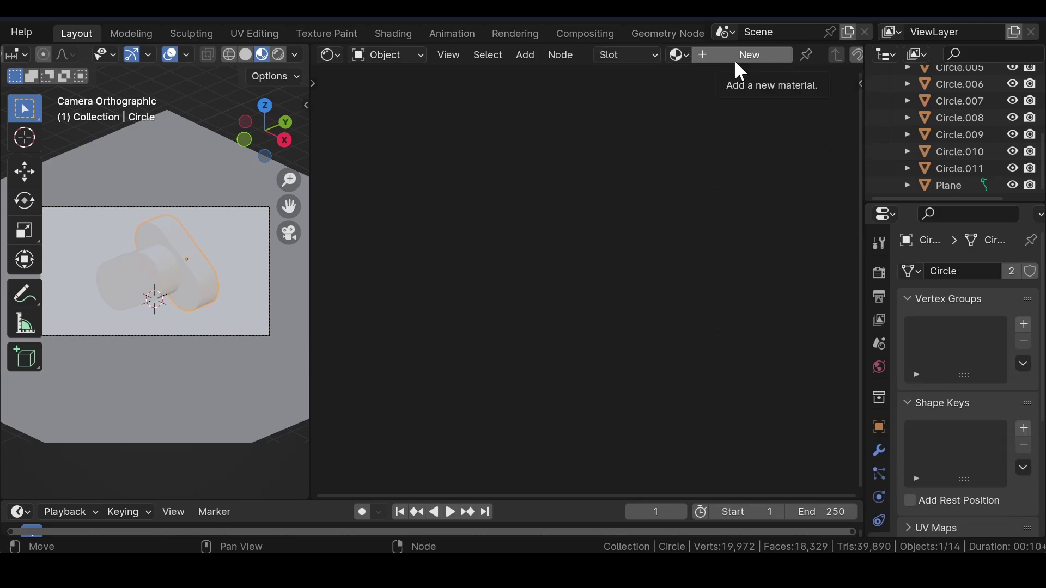
{"action": "left_click", "coordinate": [736, 60]}
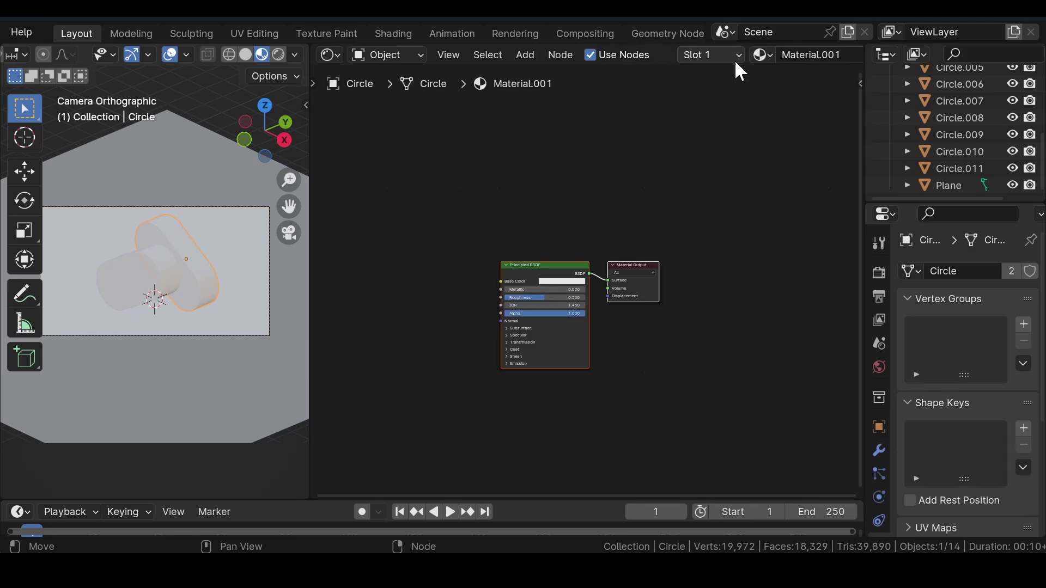
- Add Glass and texture nodes and link the Color Ramp colour into the Bump height
{"action": "scroll", "coordinate": [479, 218], "scroll_direction": "up", "scroll_amount": 2}
{"action": "key", "text": "shift+a"}
{"action": "type", "text": "g"}
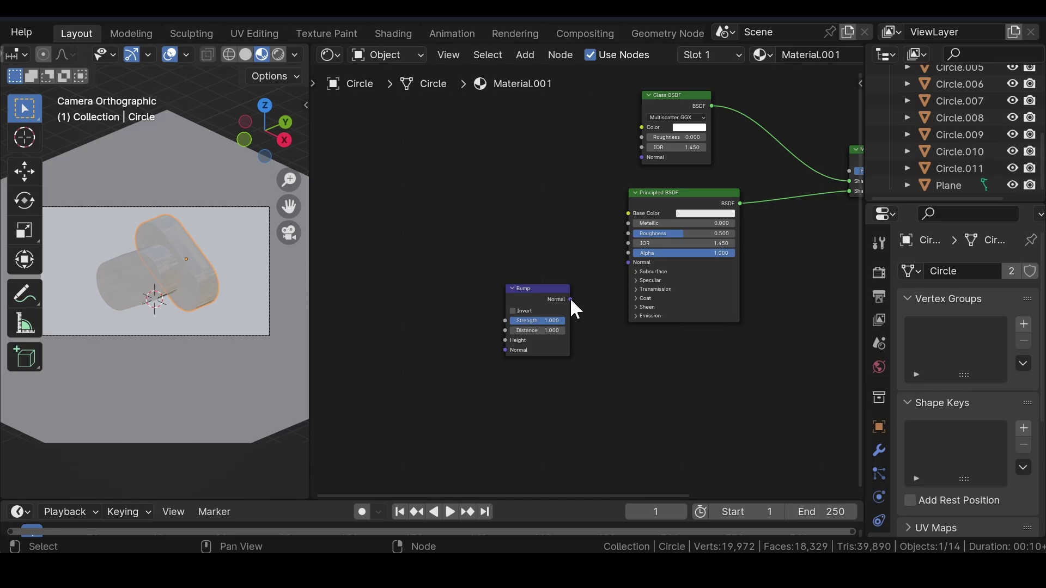
{"action": "left_click_drag", "start_coordinate": [563, 308], "coordinate": [627, 332]}
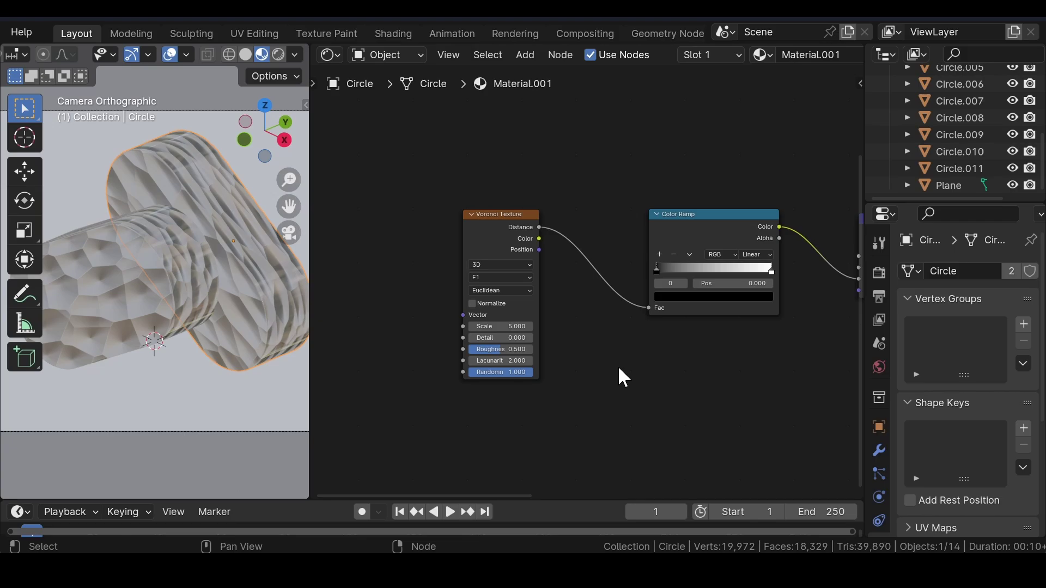
- Map the Voronoi texture and raise the Principled subsurface weight to 0.465 (scale 4.65 m)
{"action": "key", "text": "ctrl+t"}
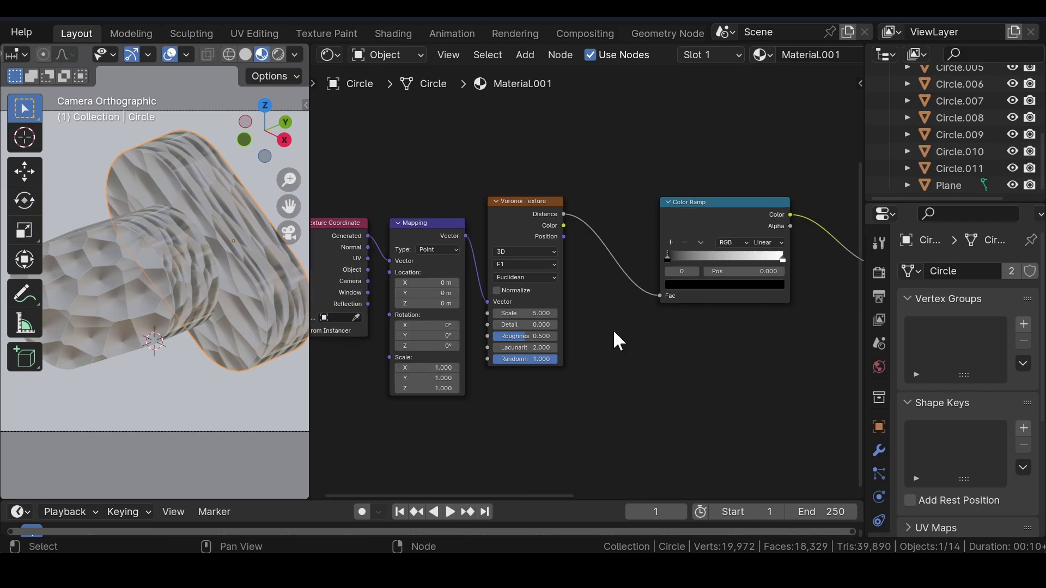
{"action": "left_click", "coordinate": [515, 220]}
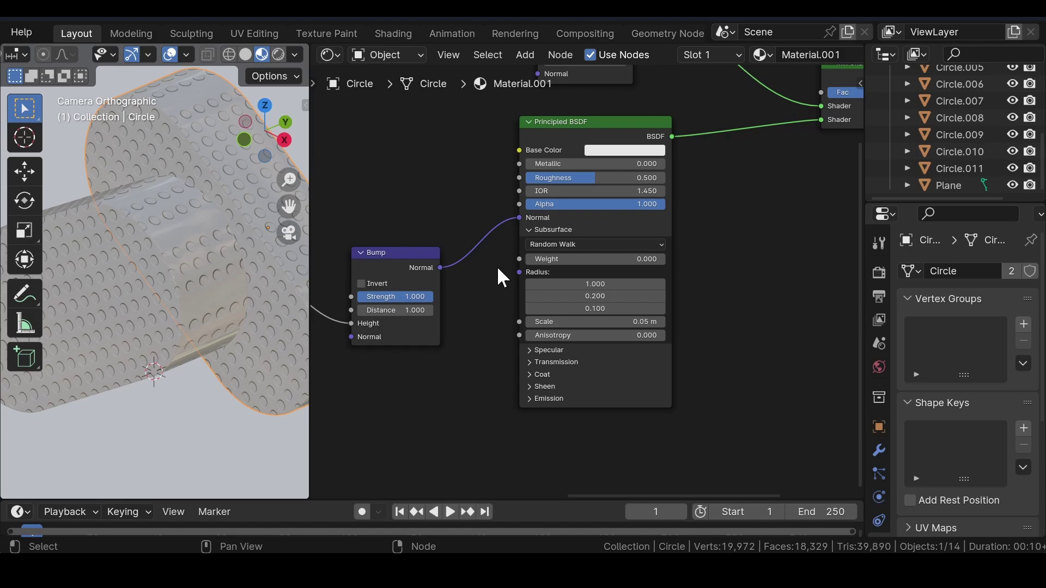
{"action": "mouse_move", "coordinate": [589, 258]}
{"action": "left_mouse_down"}
{"action": "mouse_move", "coordinate": [580, 265]}
{"action": "mouse_move", "coordinate": [594, 261]}
{"action": "left_mouse_up"}
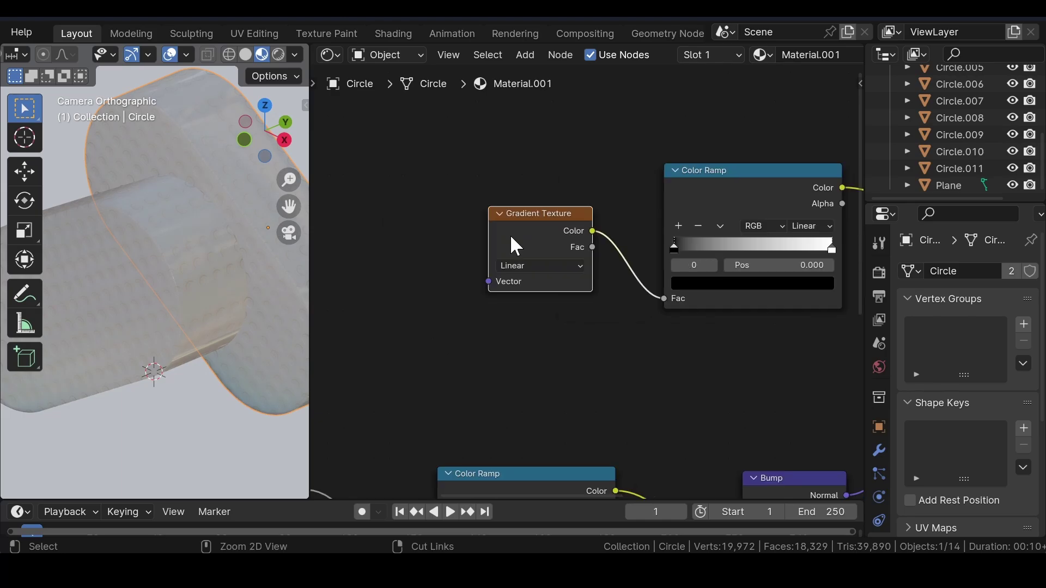
- Map the gradient, ease the pink-to-cyan glass ramp, and link the Mix result into the Mix Shader
{"action": "key", "text": "ctrl+t"}
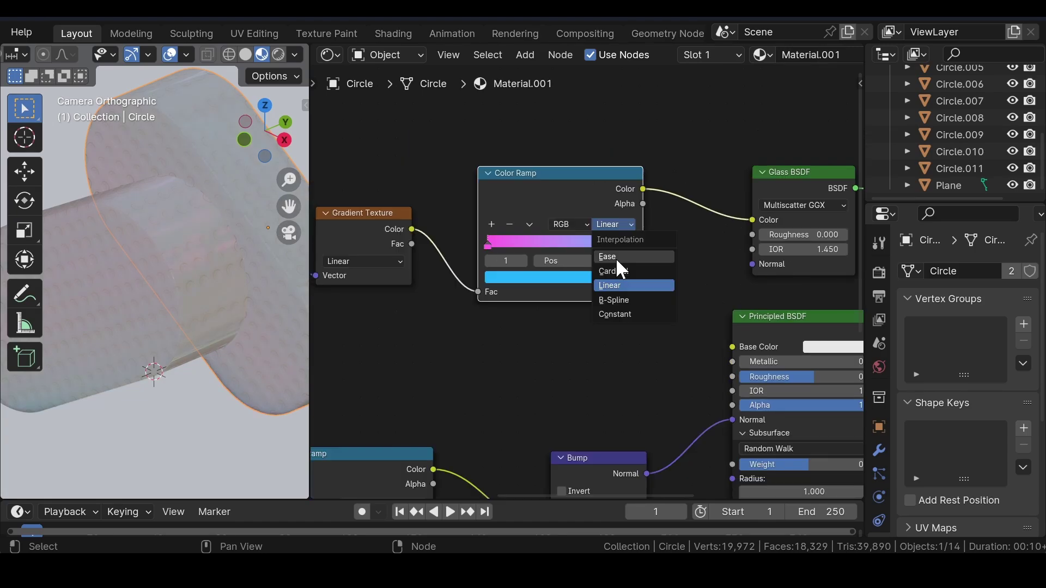
{"action": "left_click", "coordinate": [616, 258]}
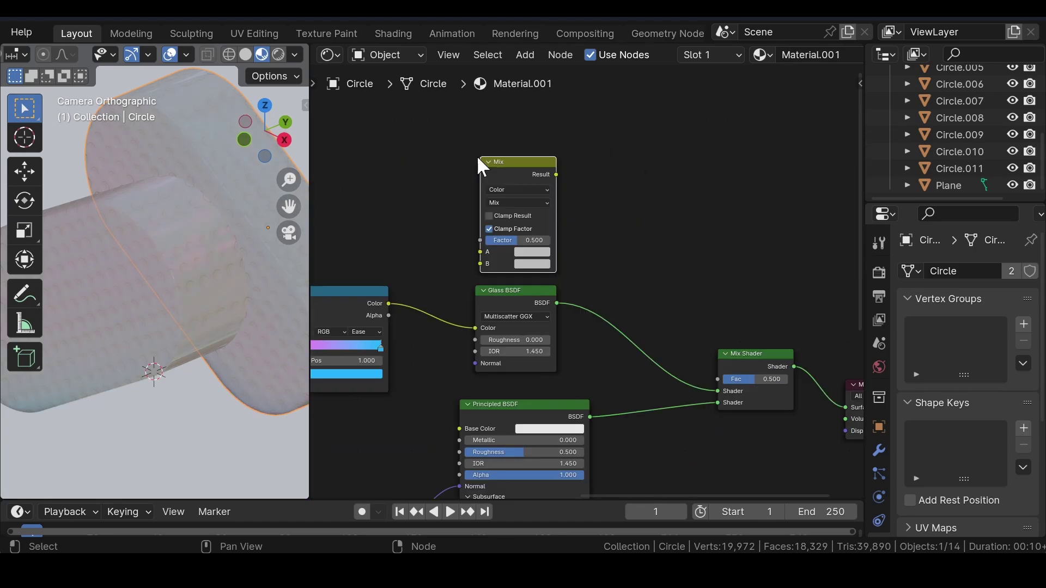
{"action": "left_click_drag", "start_coordinate": [556, 175], "coordinate": [705, 329]}
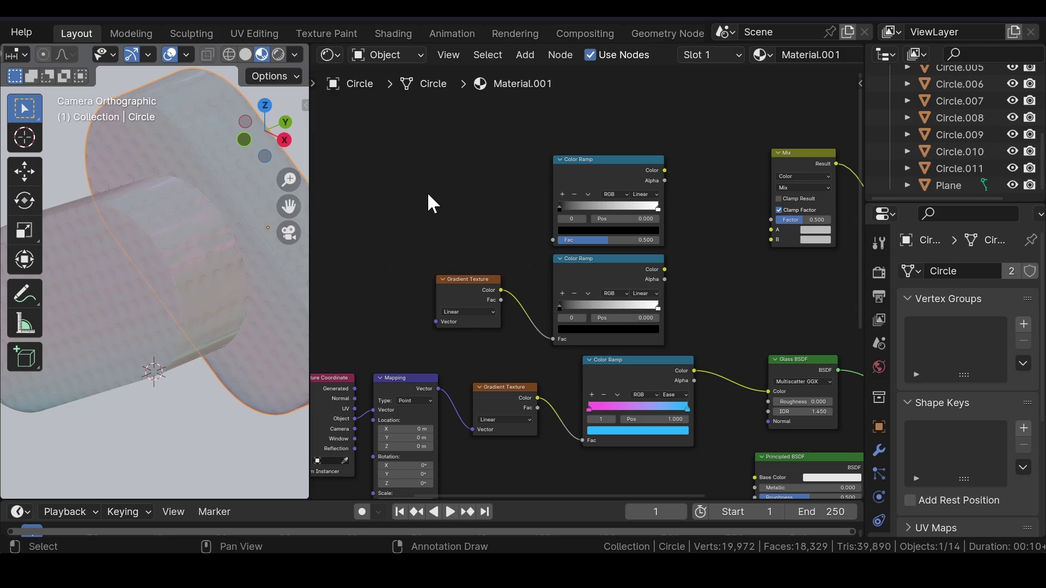
- Make the top ramp Constant with white stop near 0.3, fed by Voronoi colour; plug the second ramp into Mix B
{"action": "left_click", "coordinate": [644, 194]}
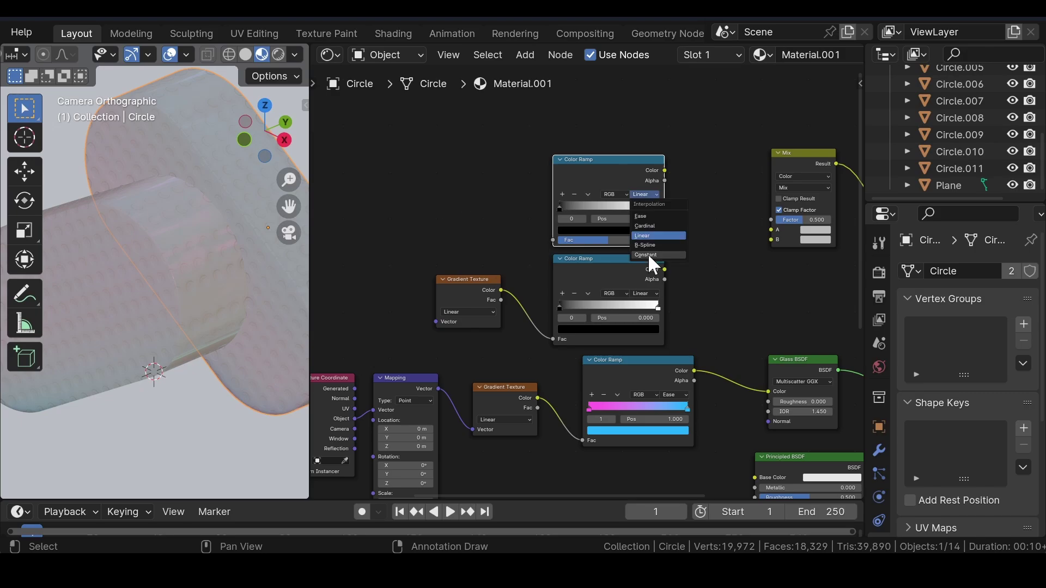
{"action": "left_click", "coordinate": [648, 254]}
{"action": "left_click_drag", "start_coordinate": [657, 209], "coordinate": [582, 214]}
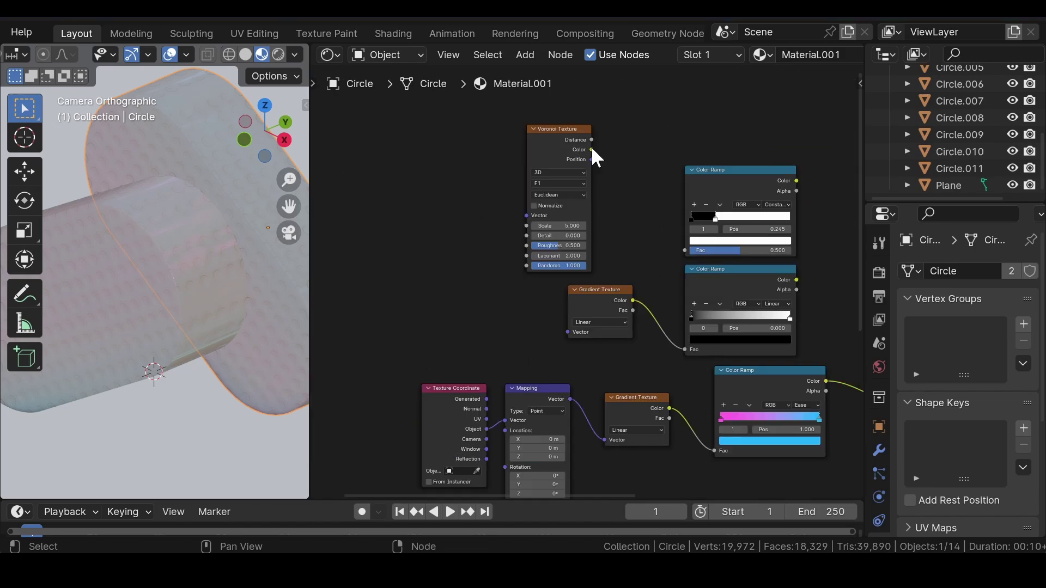
{"action": "left_click_drag", "start_coordinate": [591, 149], "coordinate": [687, 248]}
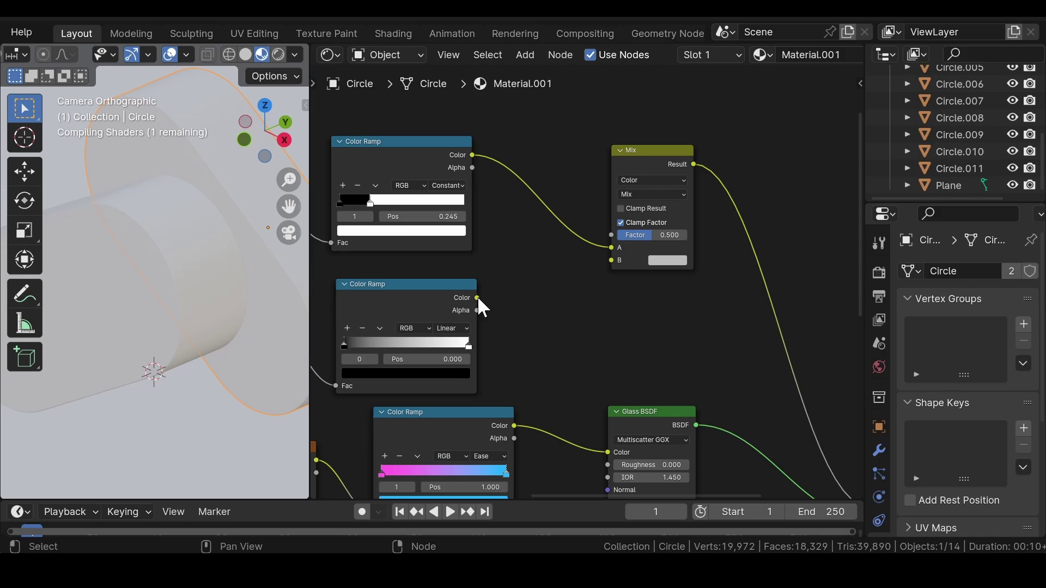
{"action": "left_click_drag", "start_coordinate": [477, 297], "coordinate": [483, 296]}
{"action": "left_click_drag", "start_coordinate": [594, 271], "coordinate": [612, 260]}
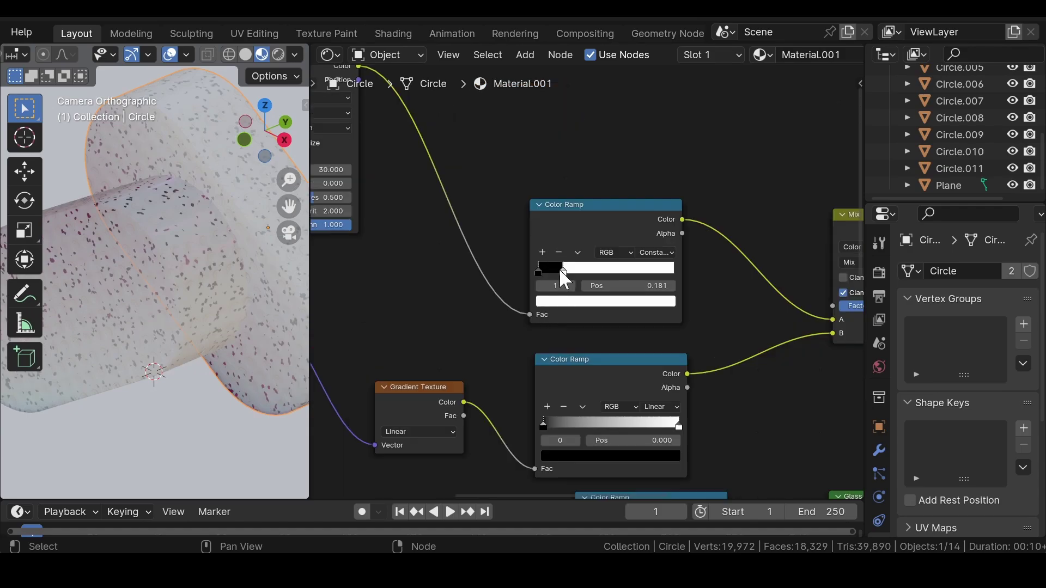
- Set the Mix node's blending mode to Difference to combine the two ramps
{"action": "left_click", "coordinate": [604, 201]}
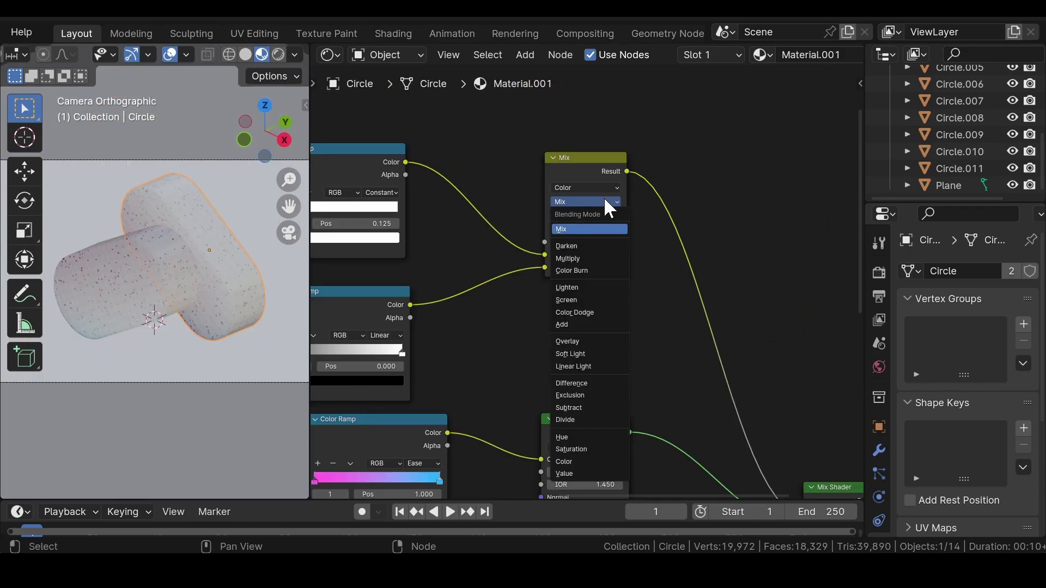
{"action": "left_click", "coordinate": [571, 383]}
{"action": "left_click", "coordinate": [490, 227]}
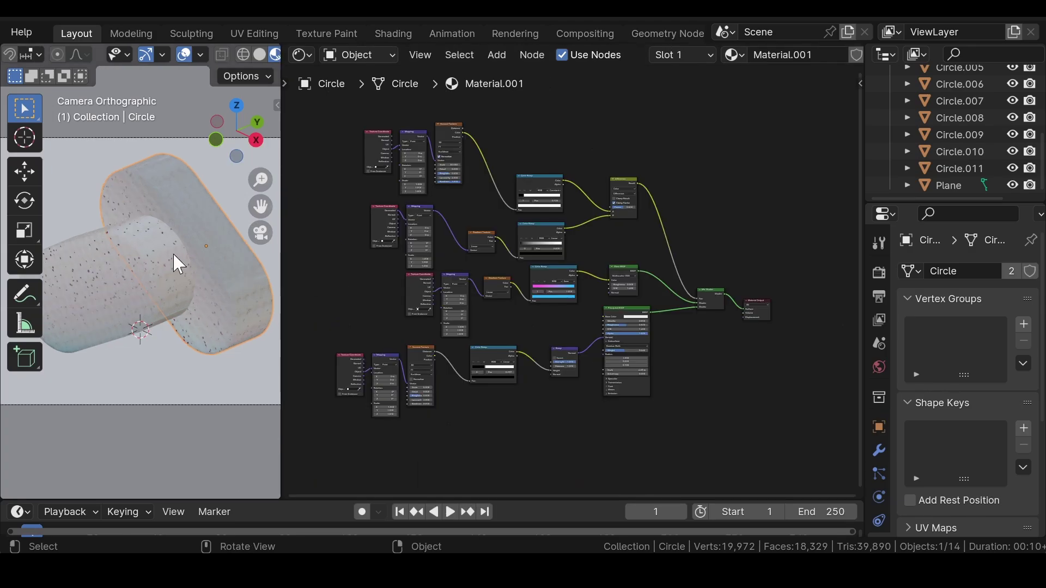
{"action": "scroll", "coordinate": [177, 265], "scroll_direction": "down", "scroll_amount": 3}
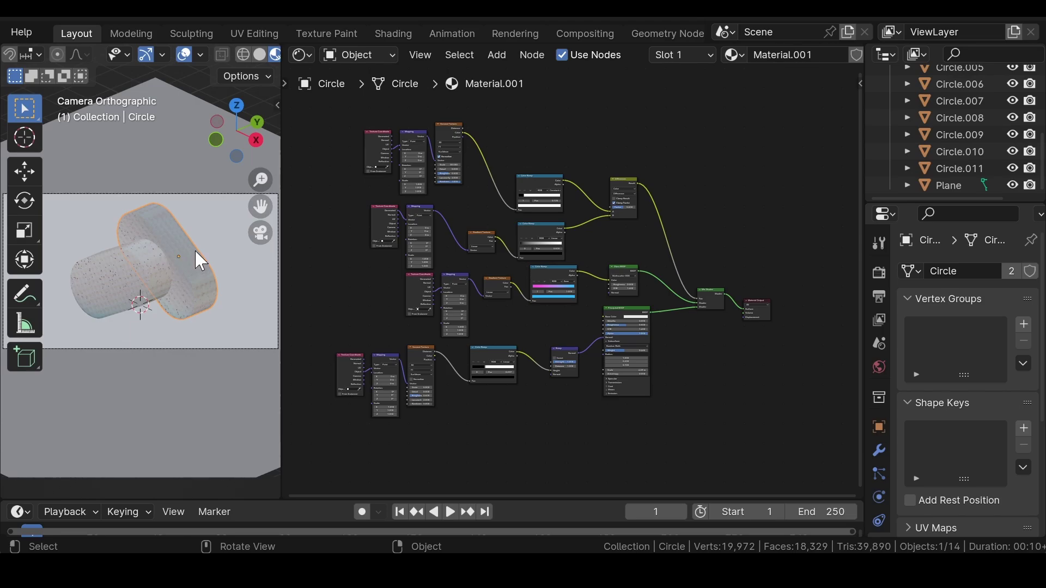
- Disable the sun disc and set sun elevation 5°, rotation -5°, Air 0.05 and Dust 0.5
{"action": "left_click", "coordinate": [877, 271]}
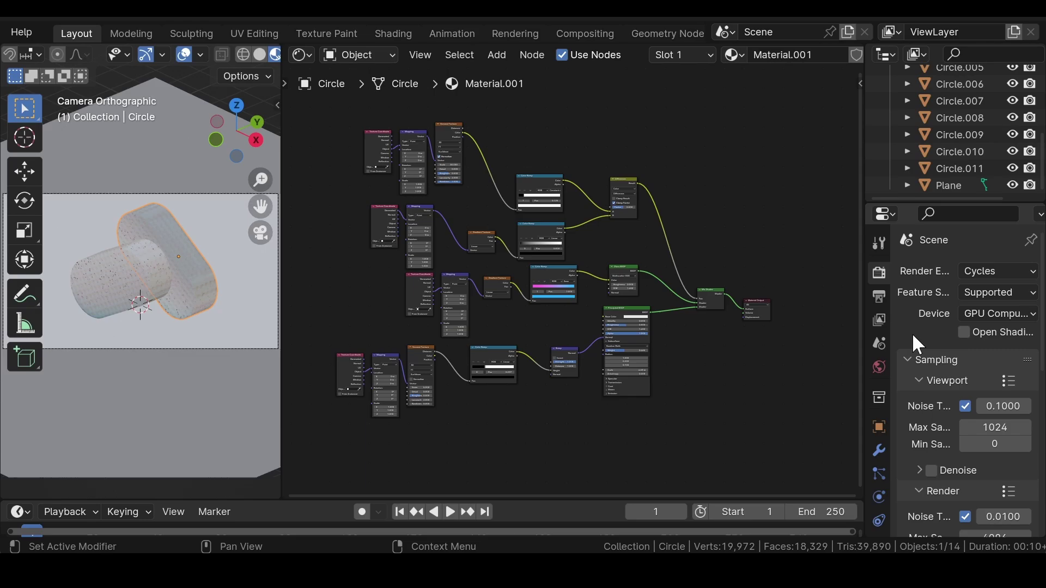
{"action": "left_click", "coordinate": [878, 366]}
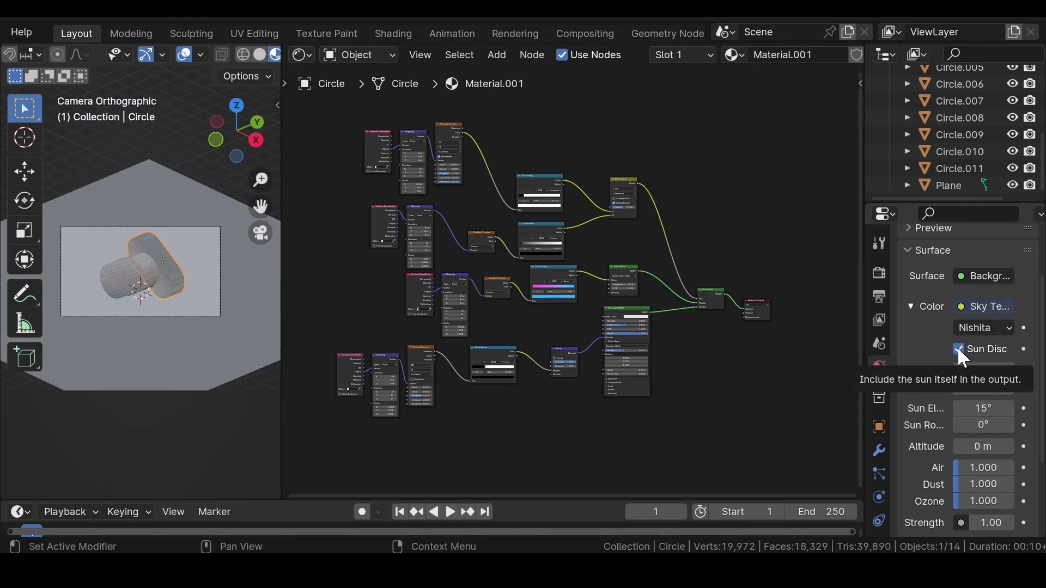
{"action": "left_click", "coordinate": [959, 349]}
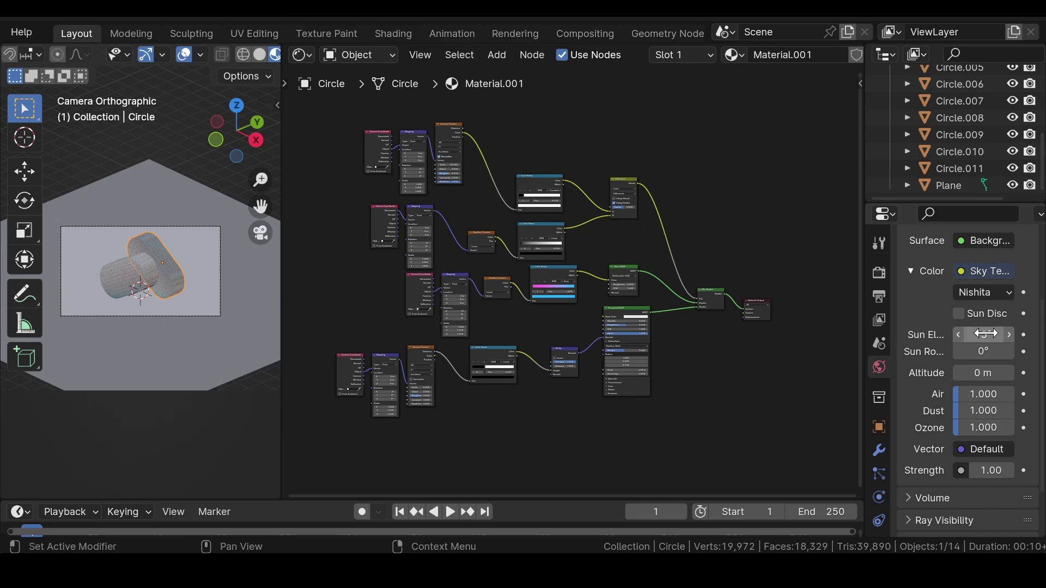
{"action": "left_click", "coordinate": [985, 334]}
{"action": "type", "text": "5"}
{"action": "left_click", "coordinate": [982, 351]}
{"action": "type", "text": "-5"}
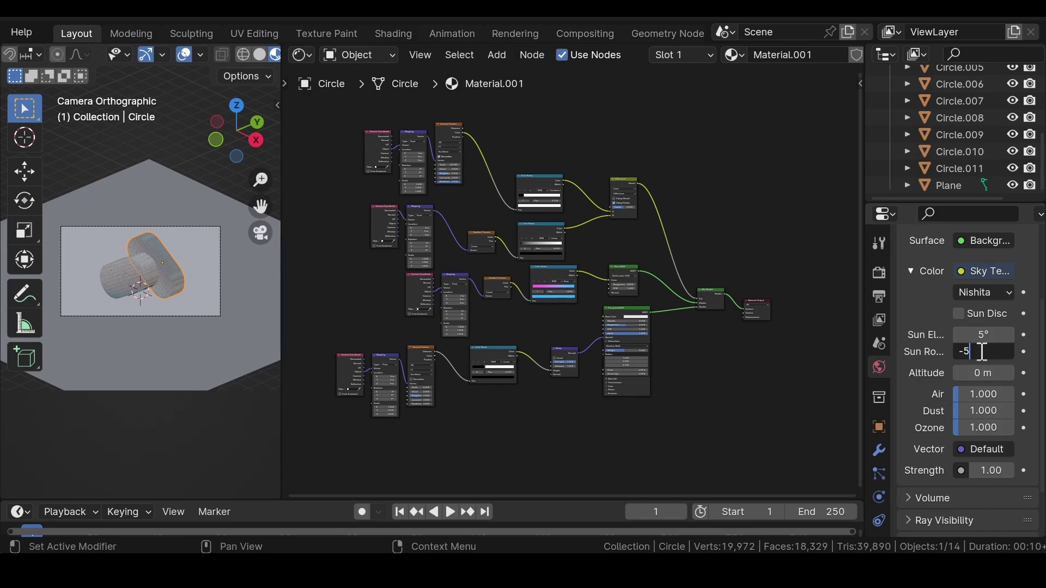
{"action": "key", "text": "Tab"}
{"action": "key", "text": "Tab"}
{"action": "type", "text": "0.05"}
{"action": "key", "text": "Tab"}
{"action": "type", "text": "0.5"}
{"action": "key", "text": "Return"}
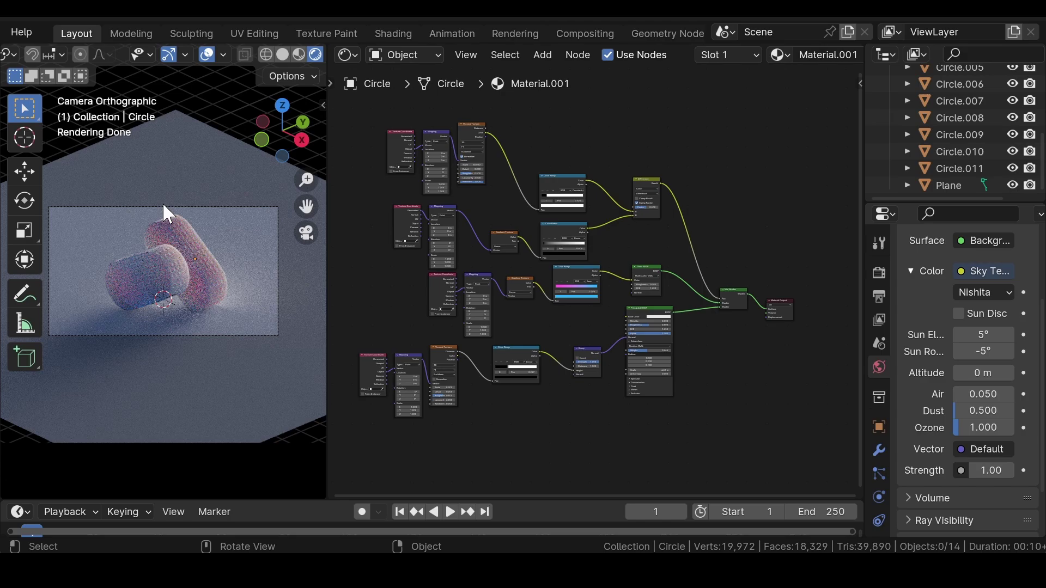
- Add a 3000 W, 20 m disk area light and raise it slightly to Z 0.2 m
{"action": "key", "text": "shift+a"}
{"action": "left_click", "coordinate": [267, 236]}
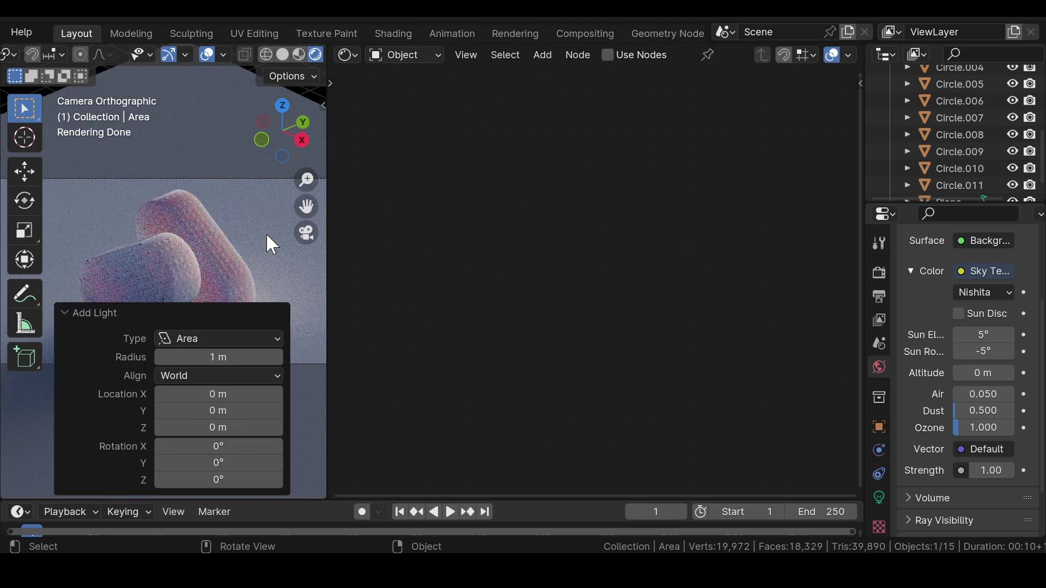
{"action": "left_click", "coordinate": [879, 498]}
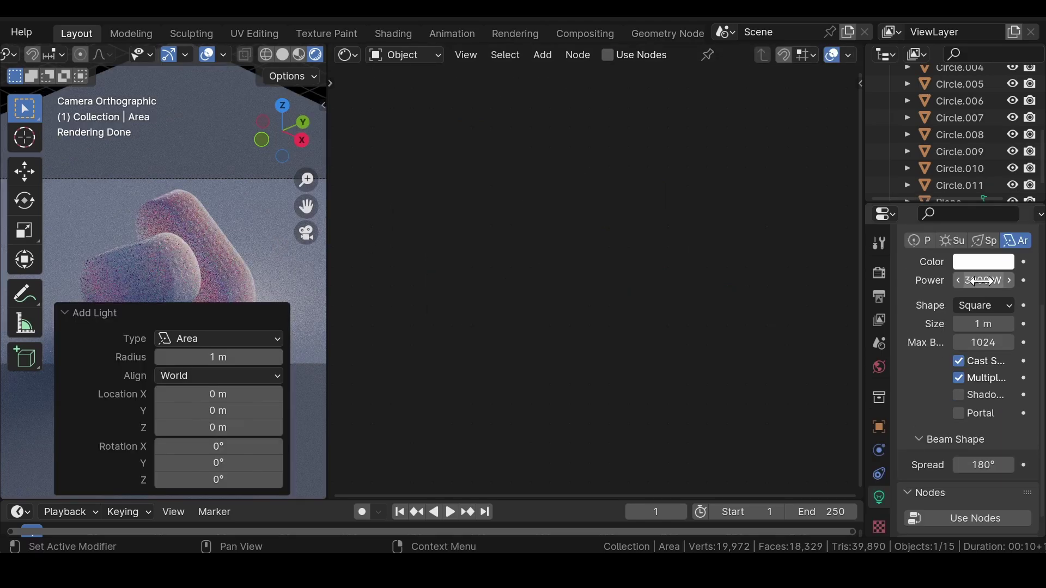
{"action": "scroll", "coordinate": [985, 305], "scroll_direction": "down", "scroll_amount": 2, "text": "ctrl"}
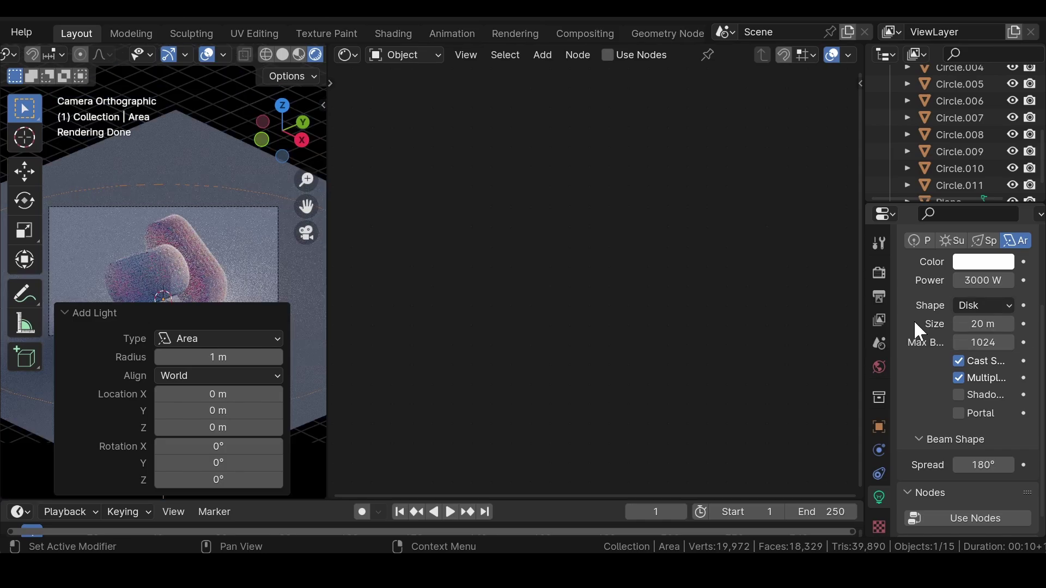
{"action": "key", "text": "ctrl+shift+Tab"}
{"action": "key", "text": "ctrl+shift+Tab"}
{"action": "key", "text": "ctrl+shift+Tab"}
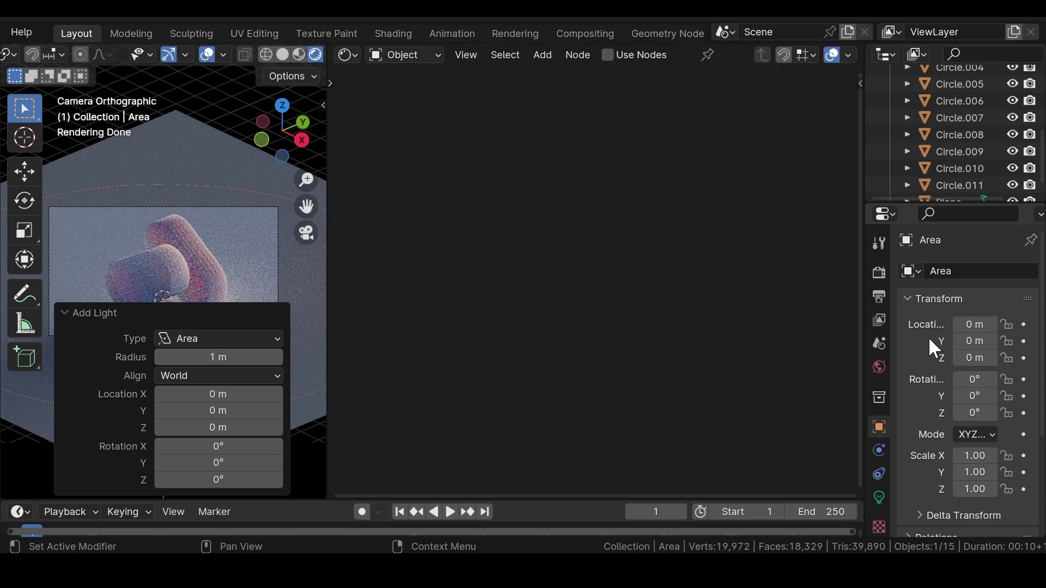
{"action": "left_click_drag", "start_coordinate": [974, 358], "coordinate": [918, 370]}
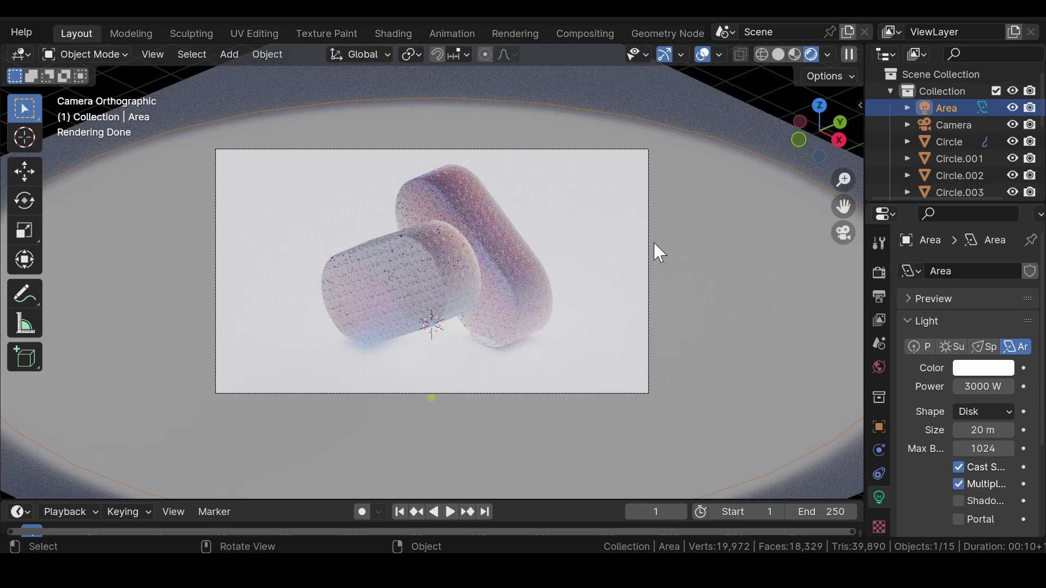
- Zoom the camera view and switch the viewport to Solid shading via the Z menu
{"action": "scroll", "coordinate": [513, 183], "scroll_direction": "up", "scroll_amount": 1}
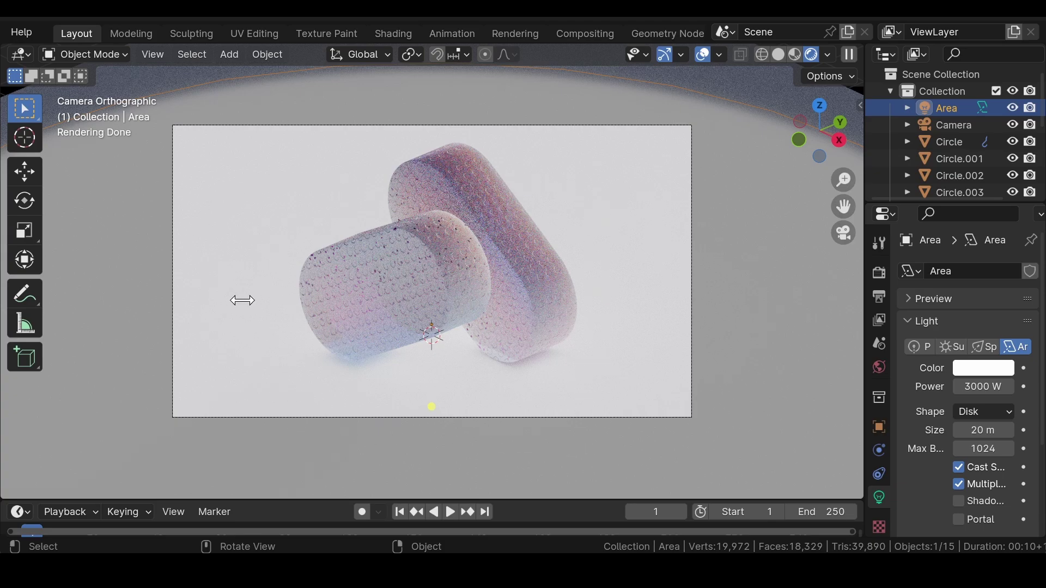
{"action": "key", "text": "z"}
{"action": "left_click", "coordinate": [330, 209]}
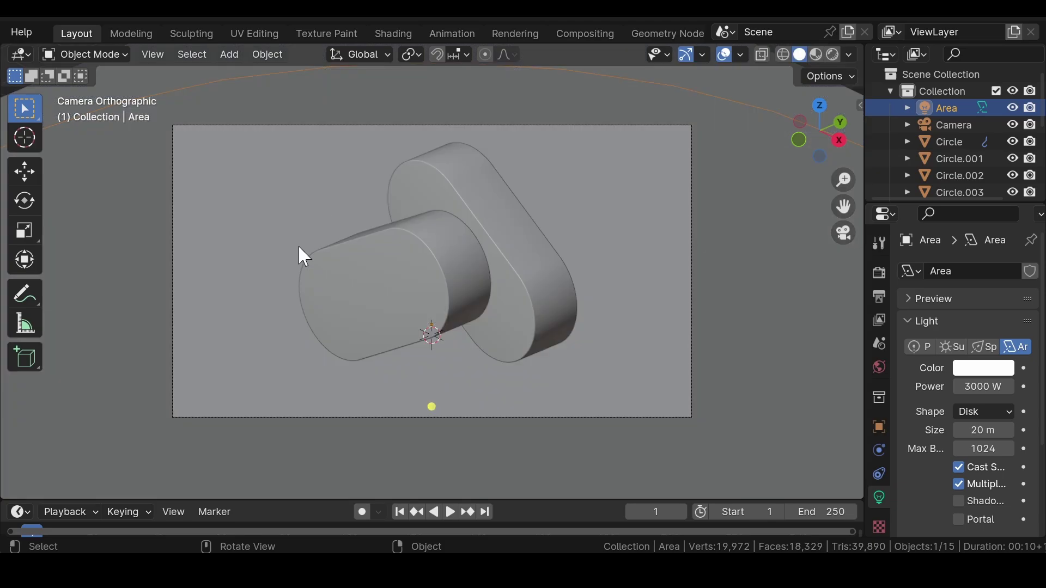